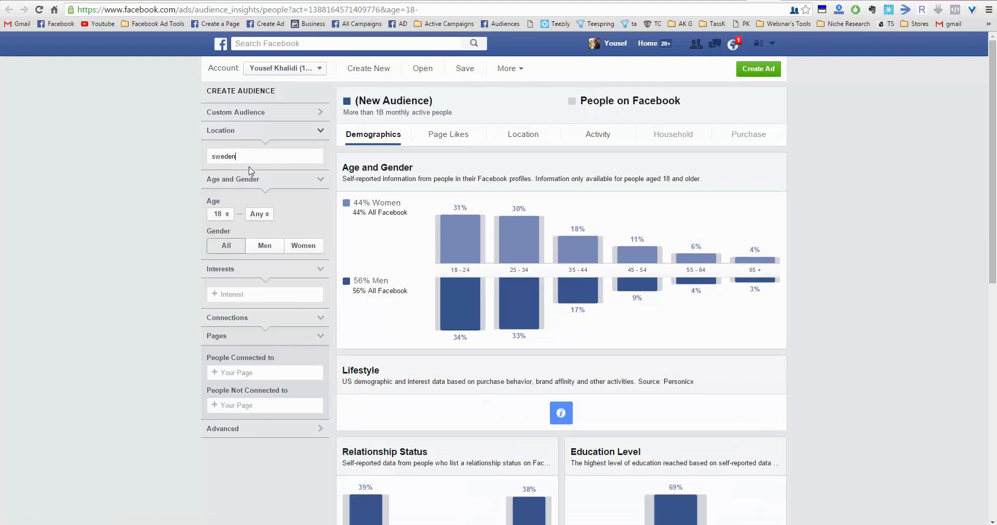
Set the audience location to Sweden and add The Walking Dead (TV series) as an interest.
click(244, 173)
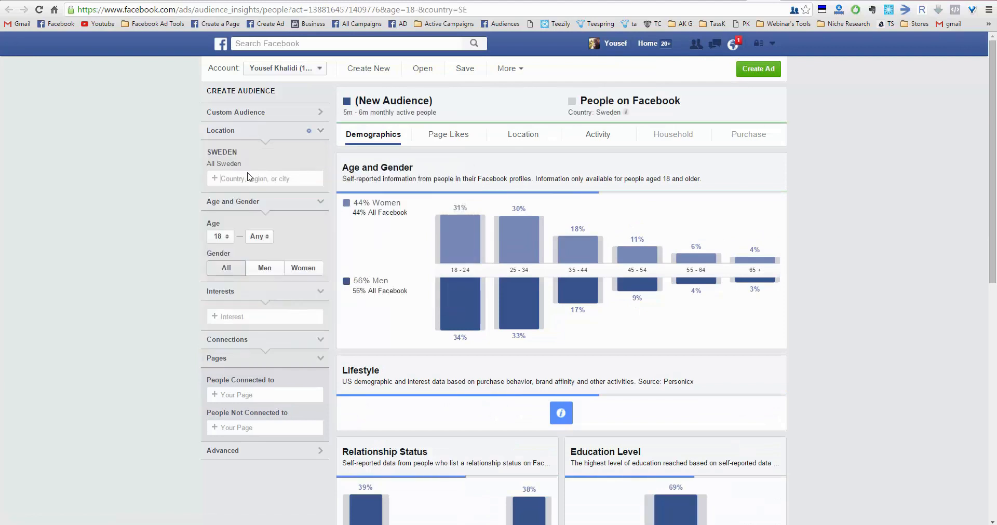
click(251, 317)
text(the walking)
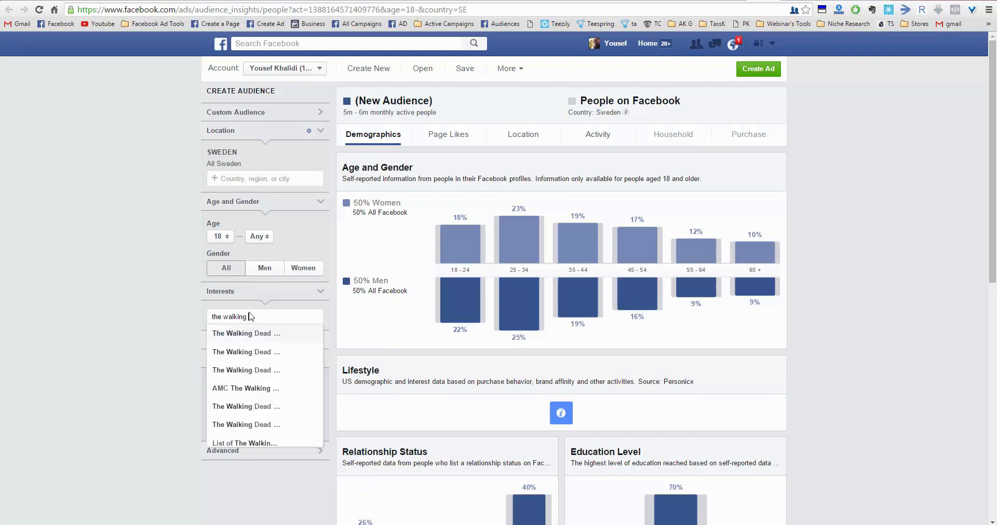
click(273, 334)
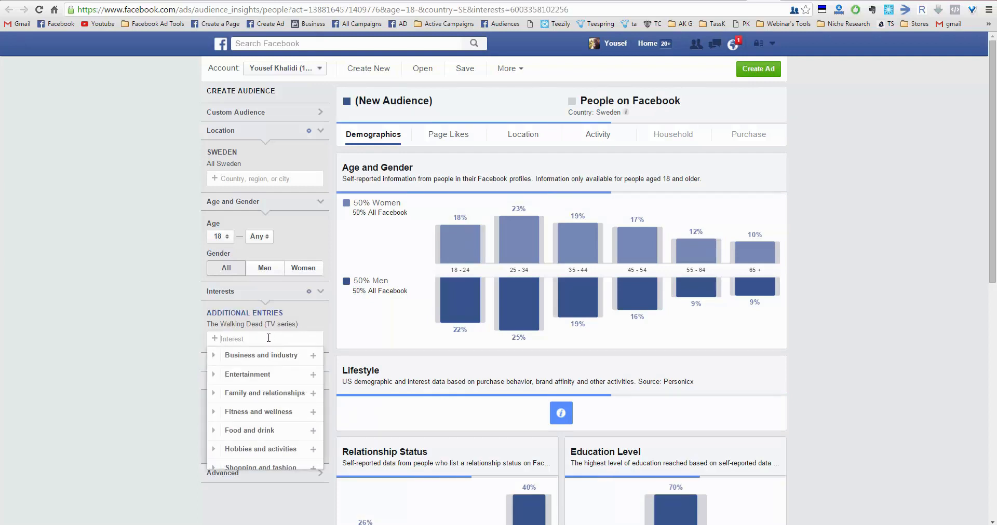
Highlight the monthly active people range of the new audience.
drag(381, 113, 365, 113)
click(363, 113)
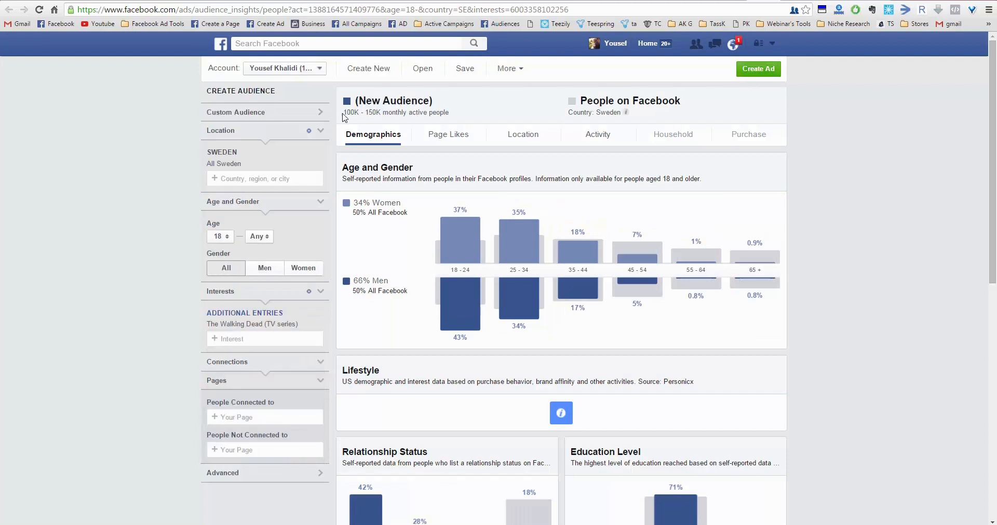
drag(348, 113, 383, 115)
Search Google for "sweden population" in a new tab and highlight the population figure.
key(ctrl+t)
text(sweden pop)
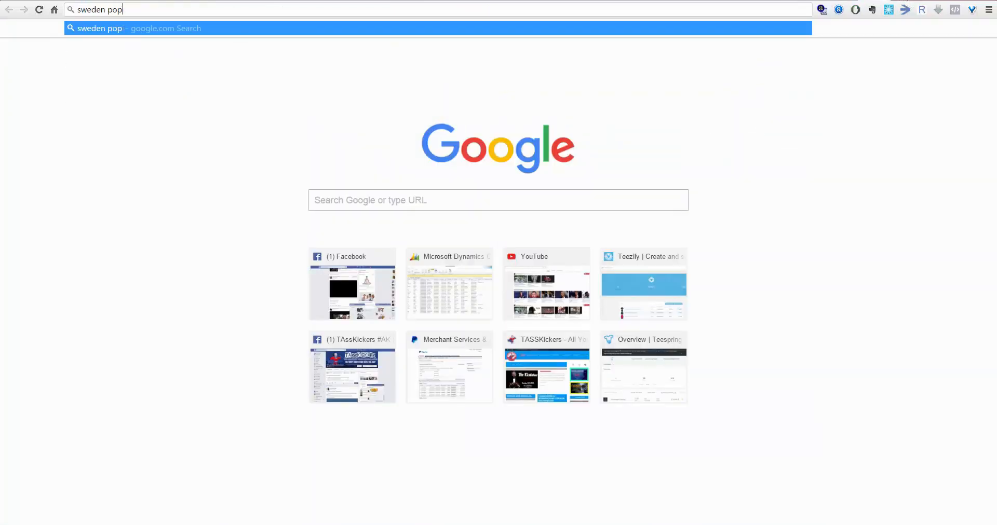
text(ulation)
key(Return)
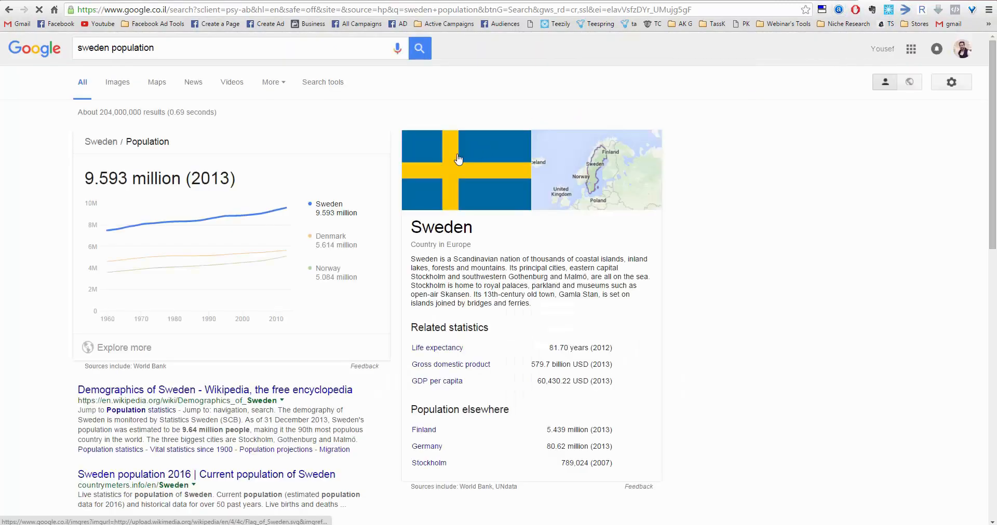
double_click(100, 179)
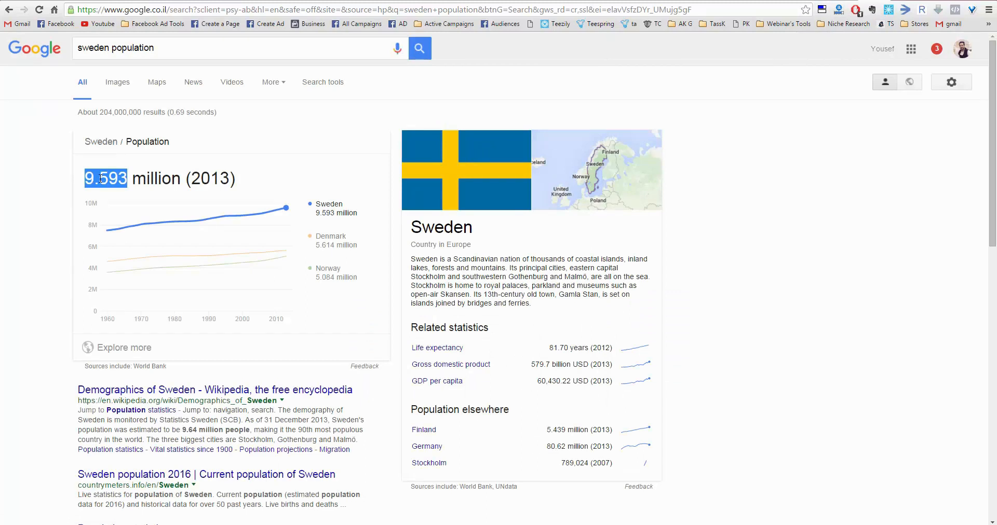
double_click(127, 179)
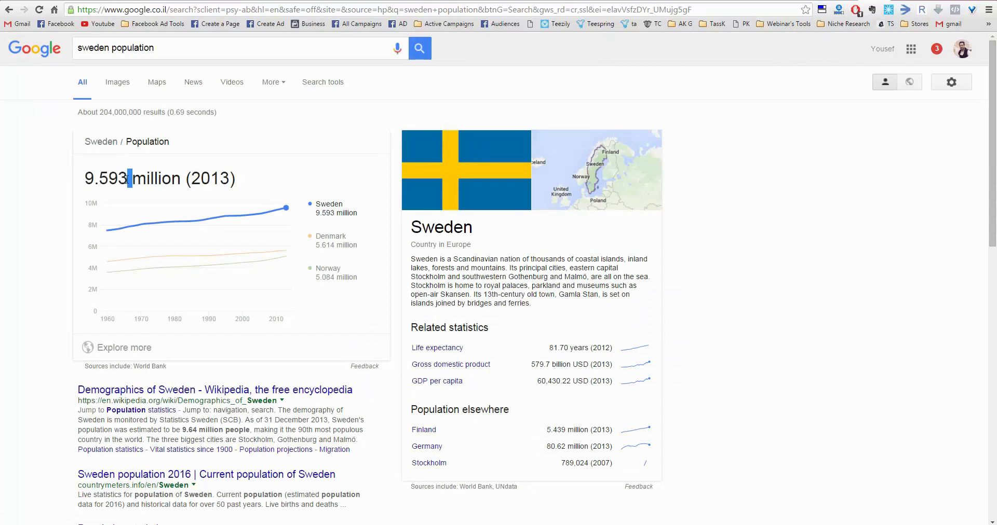
double_click(104, 180)
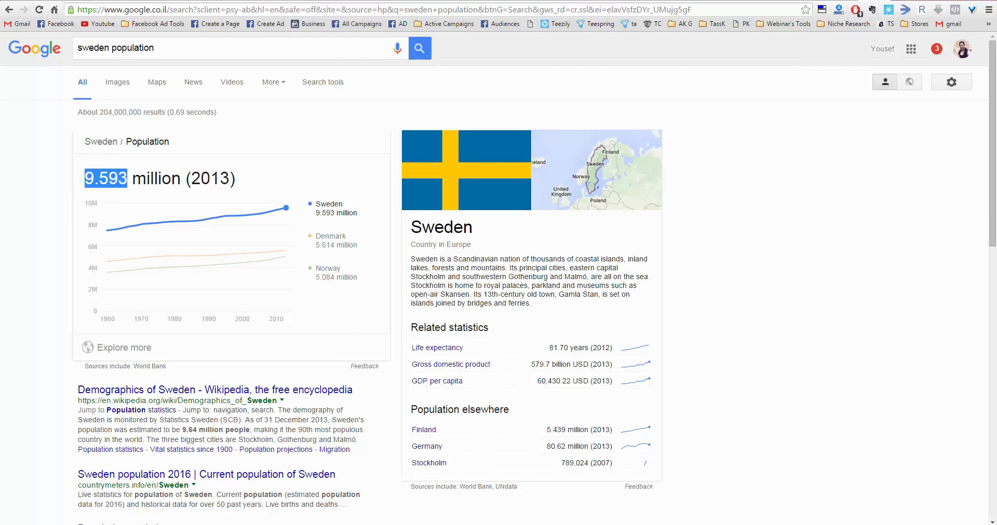
Return to Facebook Audience Insights and check the audience size for Sweden.
key(ctrl+Tab)
click(851, 0)
click(741, 0)
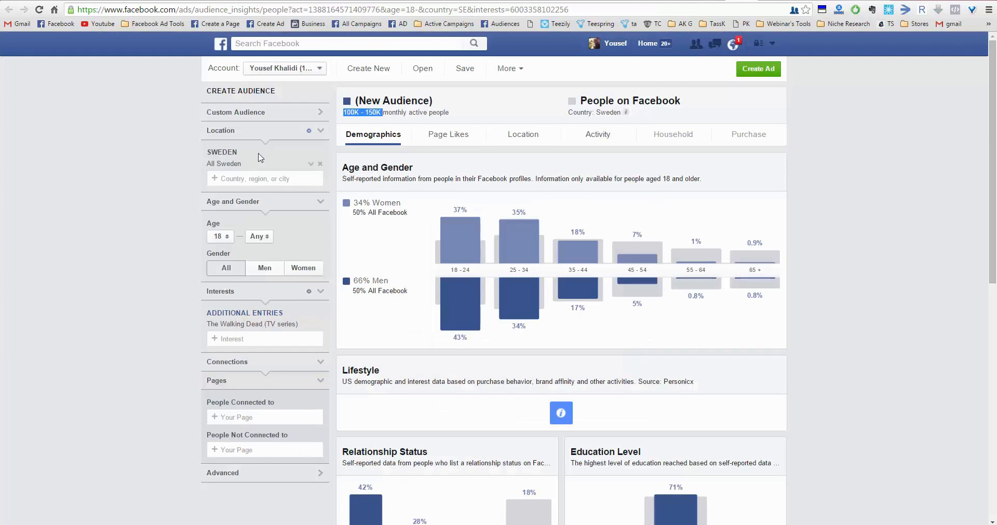
click(367, 114)
Try The Walking Dead (video game) as an additional interest and remove it again.
click(261, 334)
text(th)
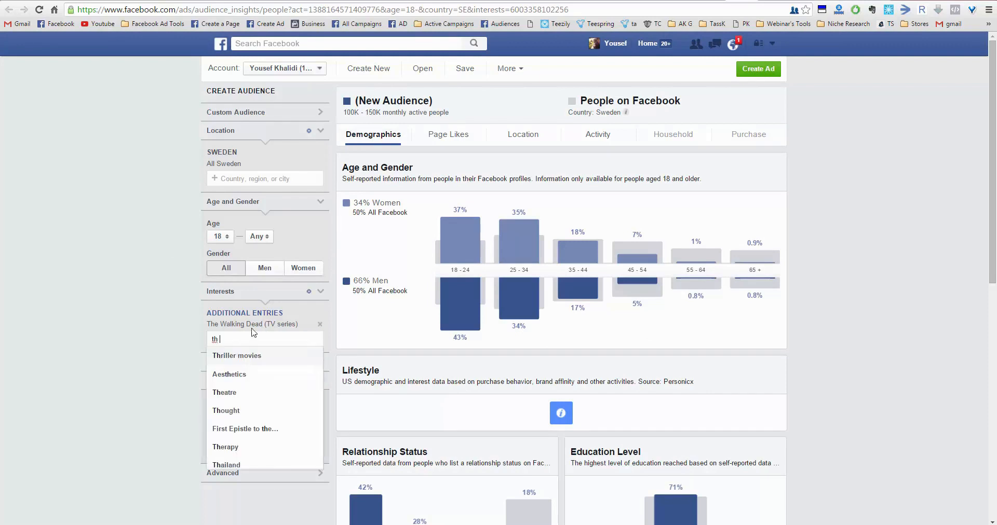
text(e walking)
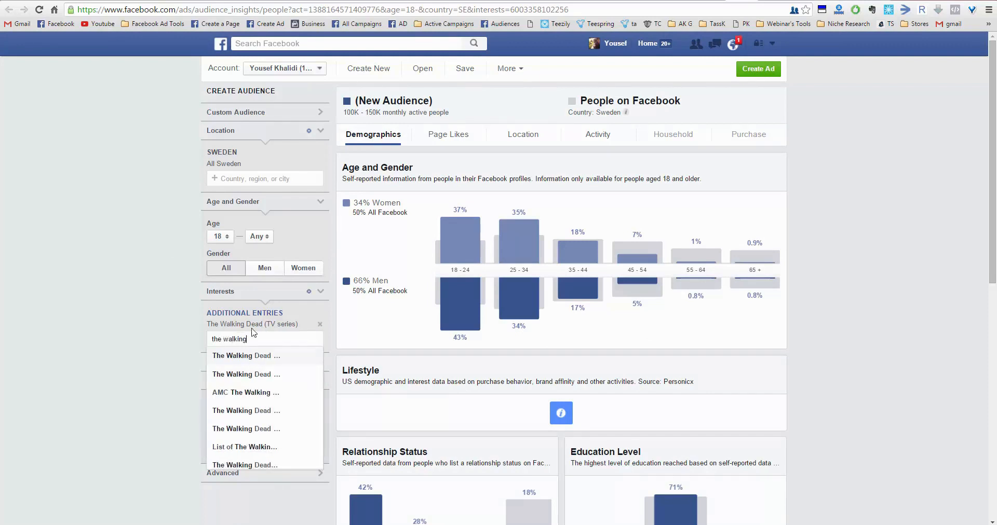
click(254, 376)
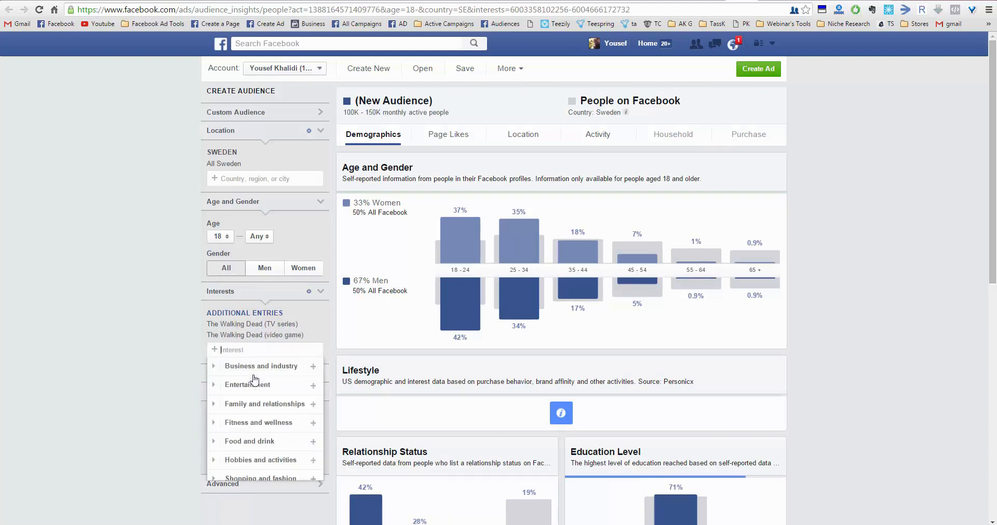
click(319, 335)
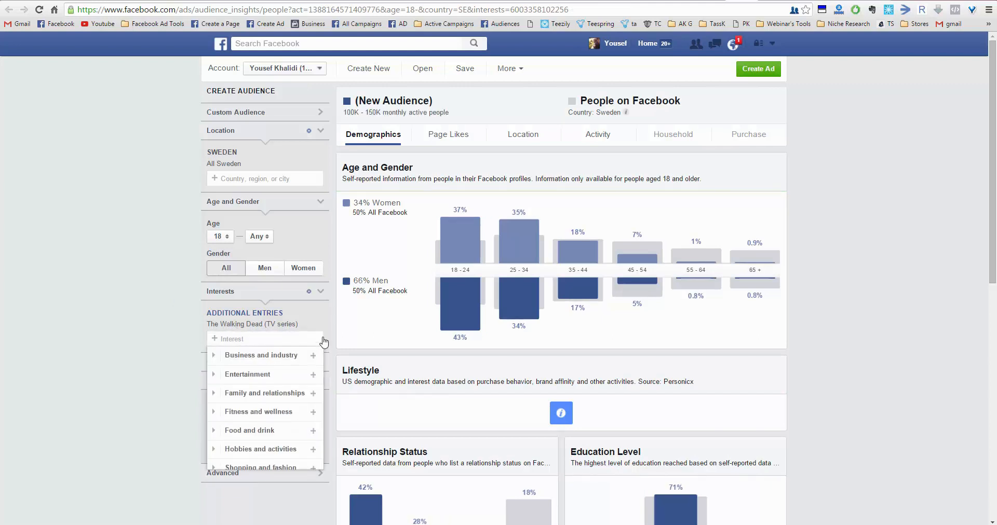
click(119, 335)
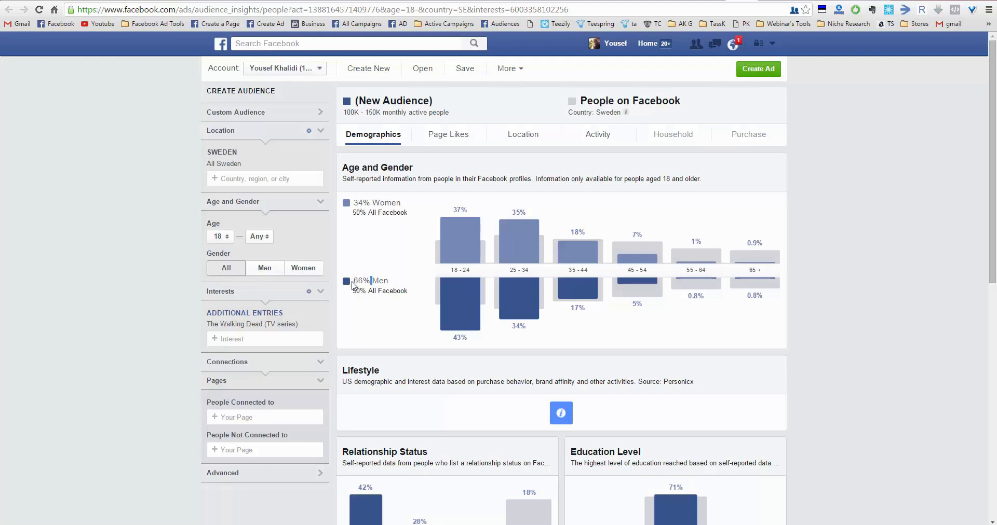
Examine the age and gender chart for Sweden and highlight The Walking Dead (TV series) interest.
mouse_move(536, 289)
mouse_move(472, 319)
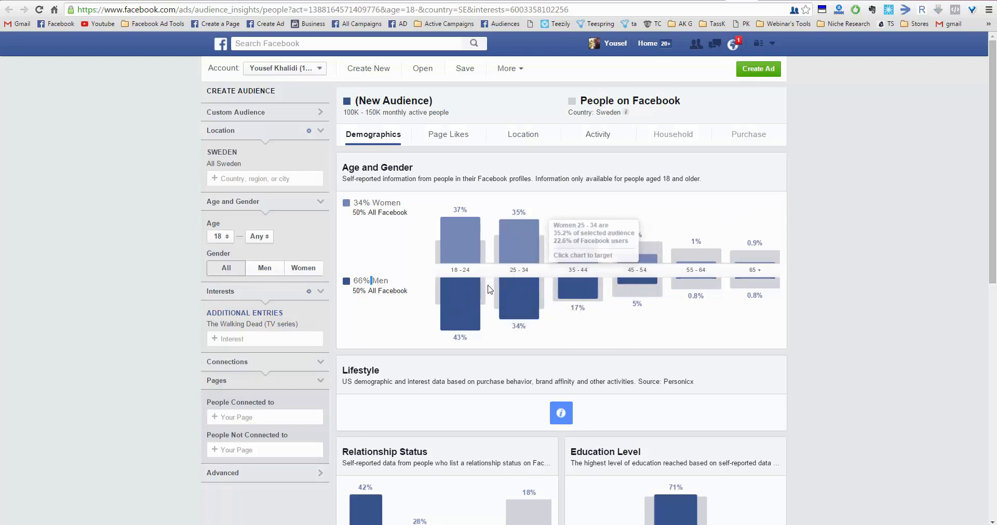
triple_click(247, 326)
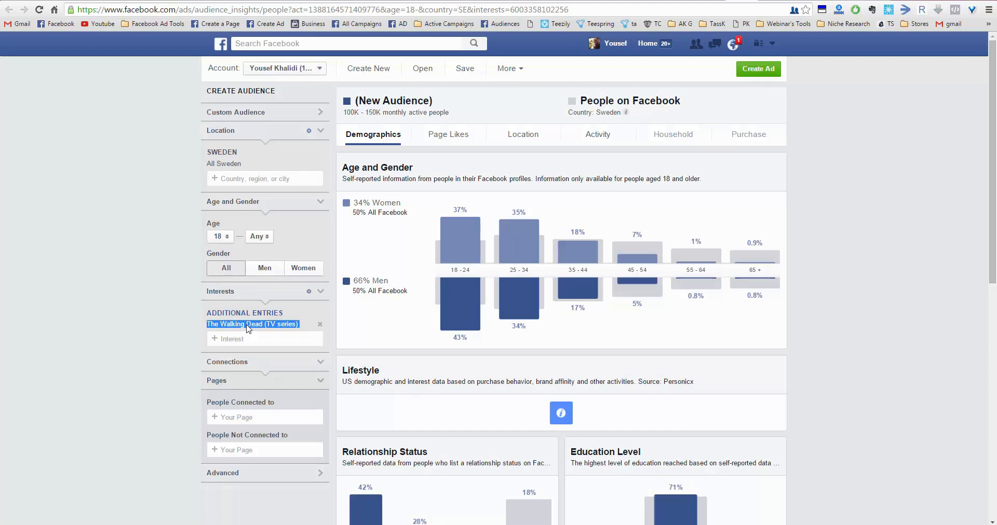
click(502, 353)
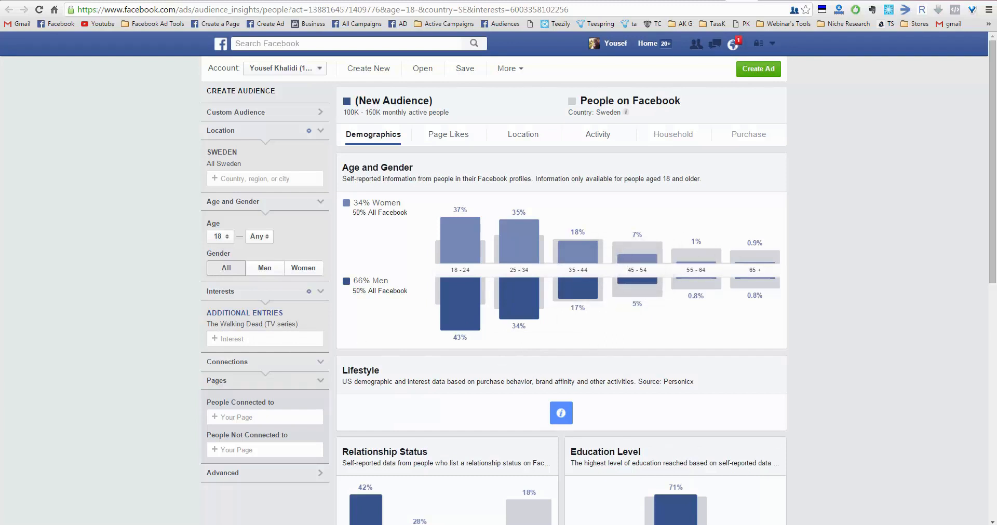
View the Global/International Niches slide in PowerPoint, and return to Audience Insights to highlight the Sweden location and TV series interest.
click(507, 524)
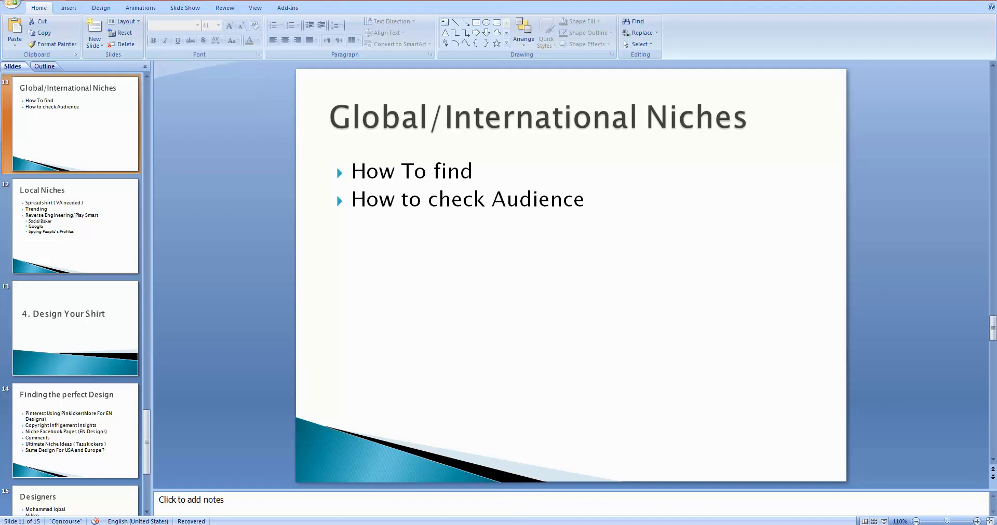
click(513, 524)
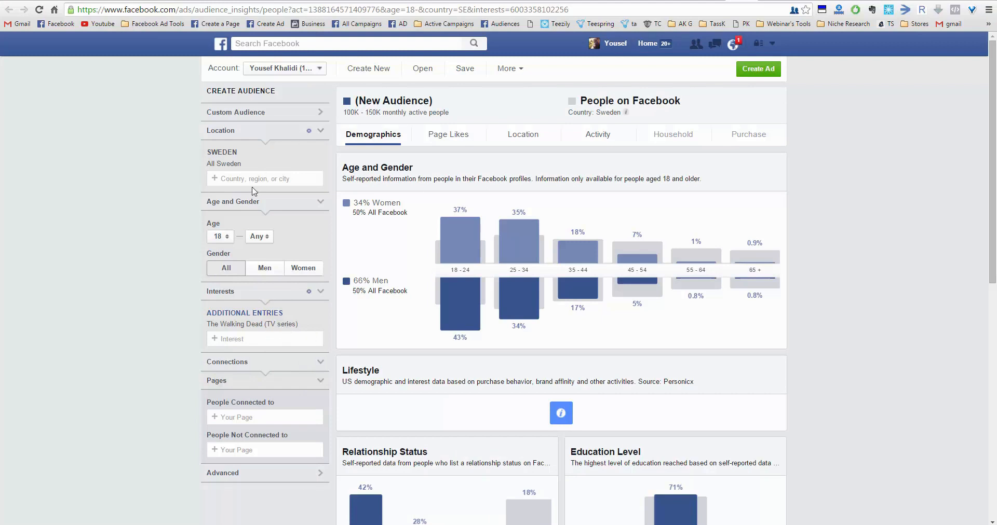
drag(245, 167, 205, 166)
click(238, 175)
drag(240, 165, 207, 165)
triple_click(272, 325)
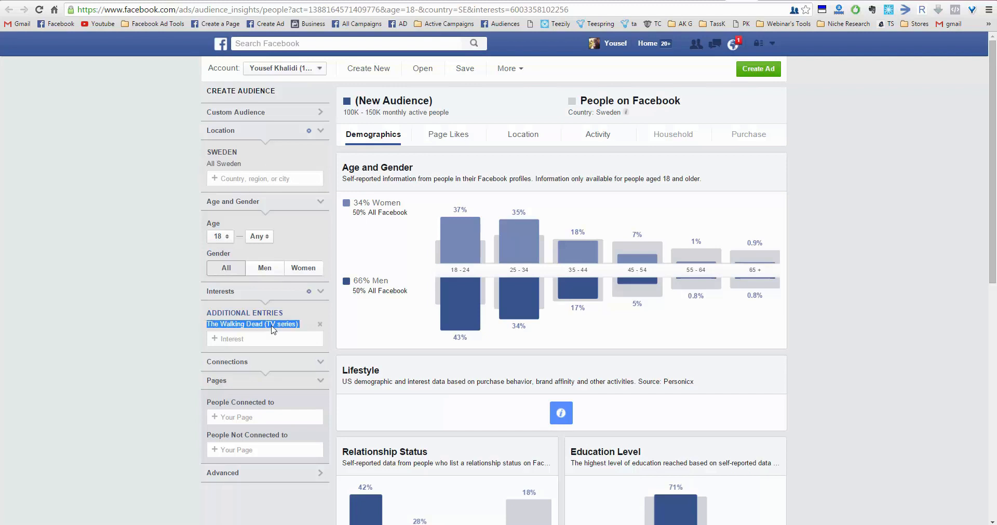
Replace Sweden with Belgium as the audience location.
click(271, 178)
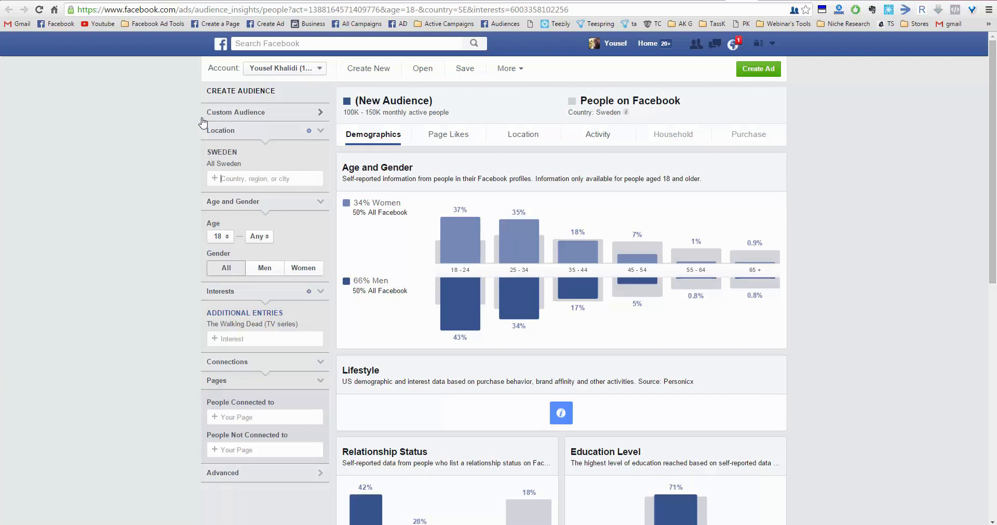
text(bn)
text(lg)
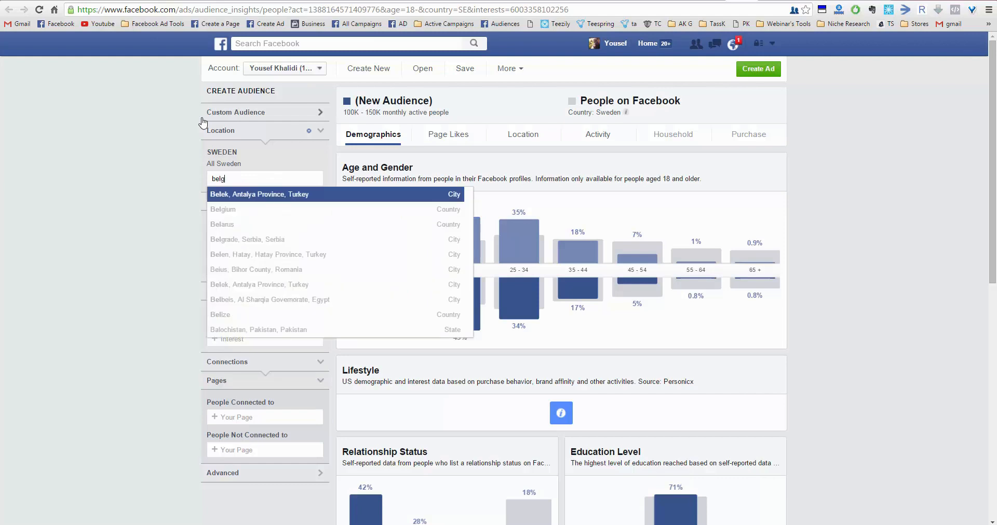
key(Down)
key(Up)
key(Return)
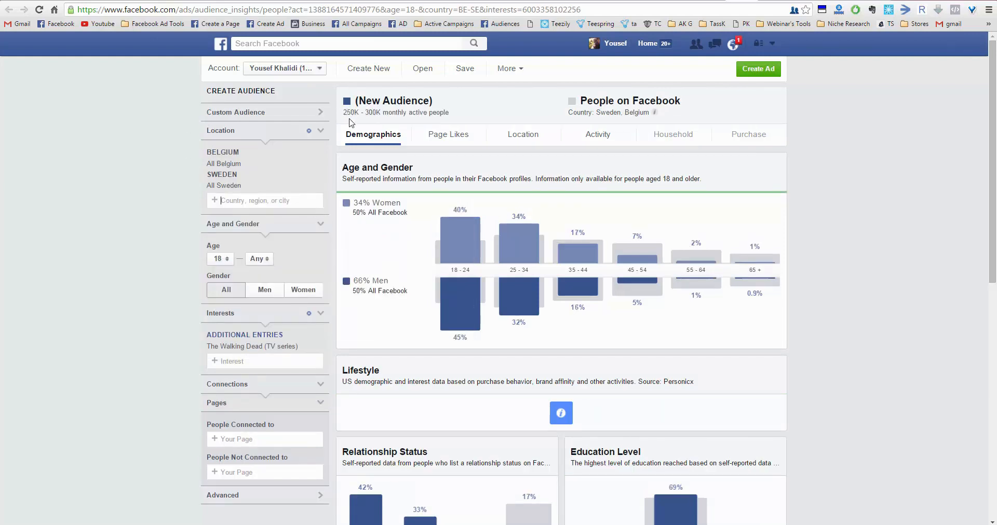
mouse_move(322, 189)
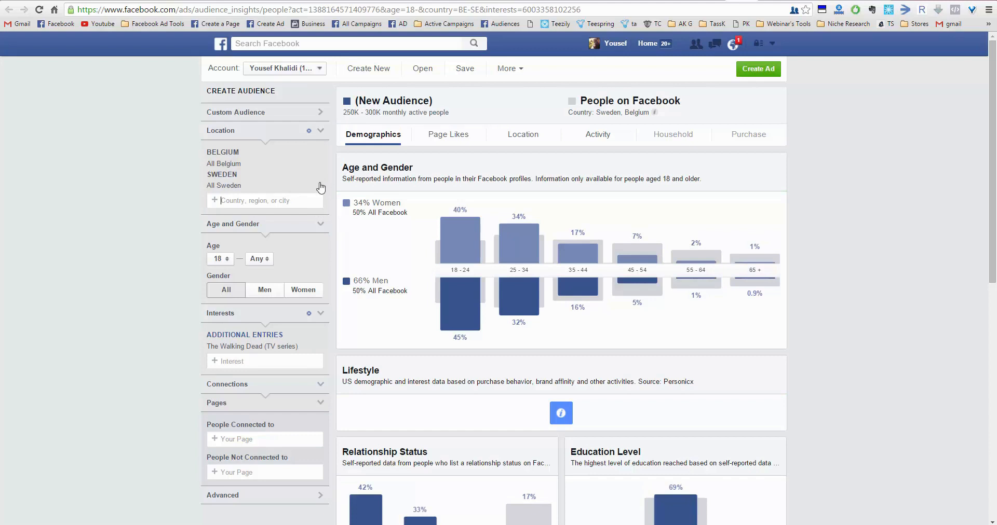
click(319, 187)
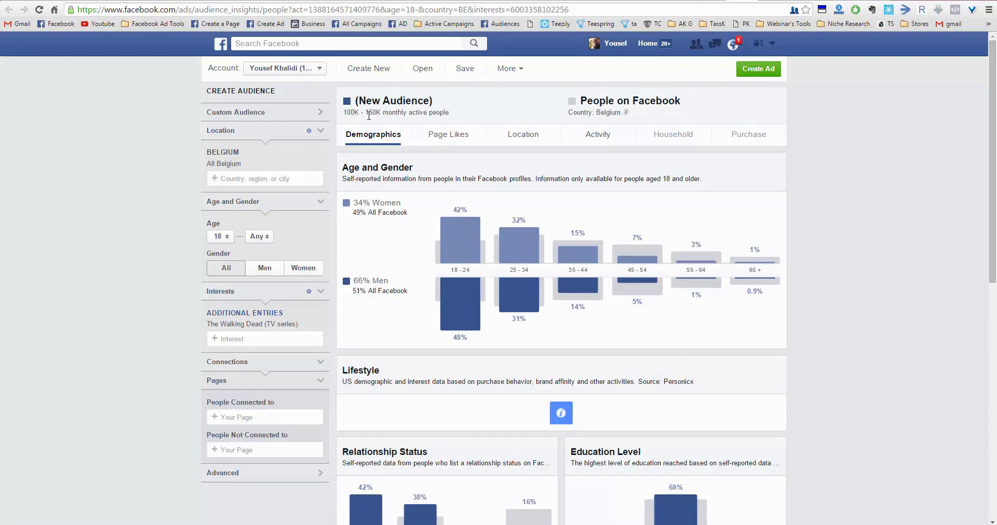
Copy the Belgium location name and search Google for "Belgium population" in the existing results tab.
drag(251, 166, 222, 171)
key(ctrl+c)
click(167, 180)
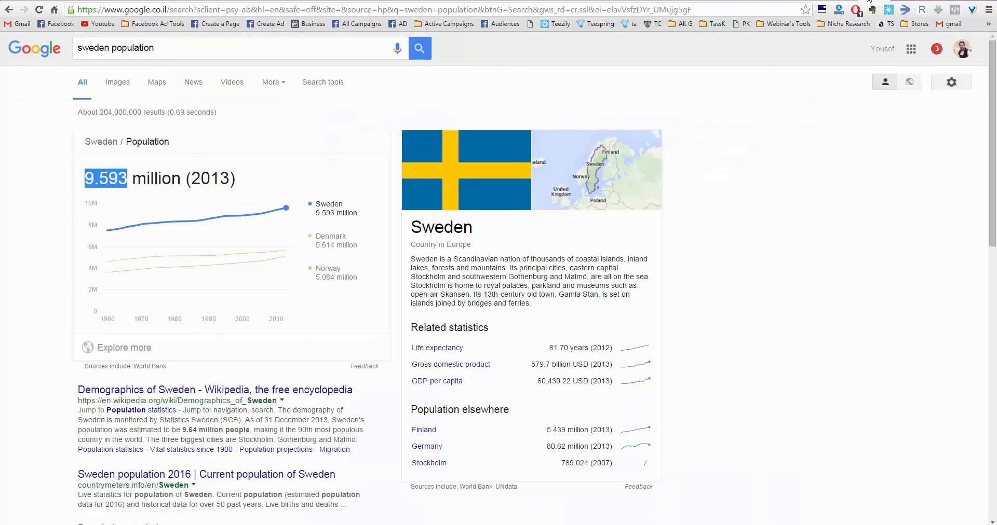
double_click(96, 48)
key(ctrl+v)
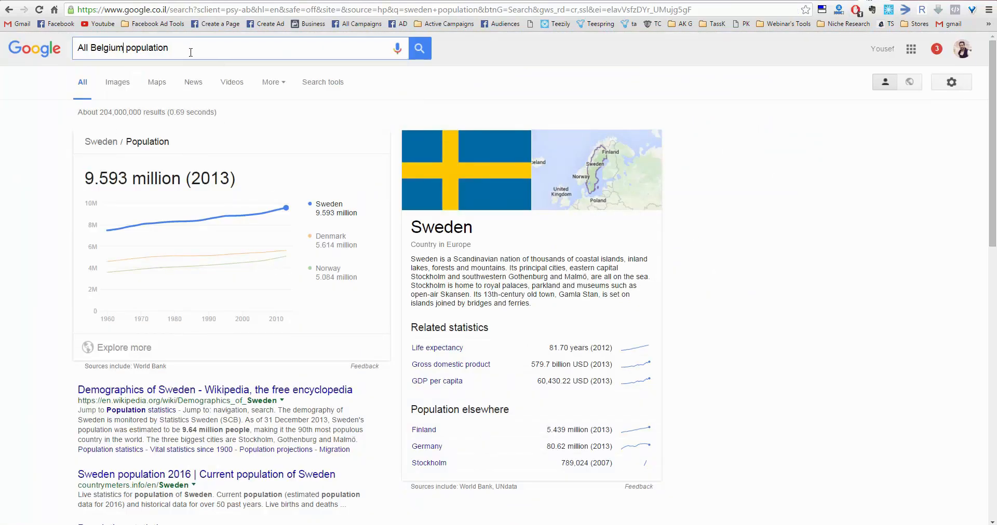
key(Home)
key(Delete)
key(Delete)
key(Delete)
key(Delete)
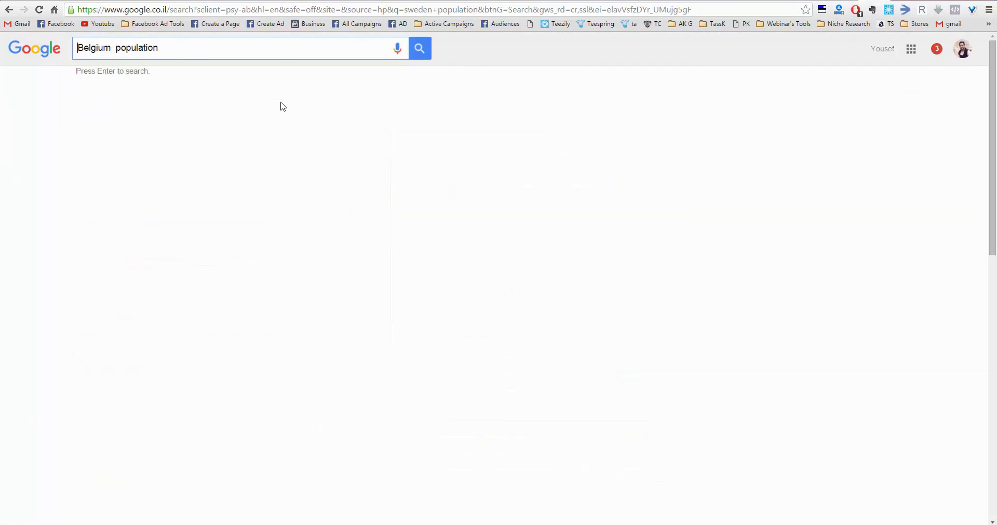
key(Return)
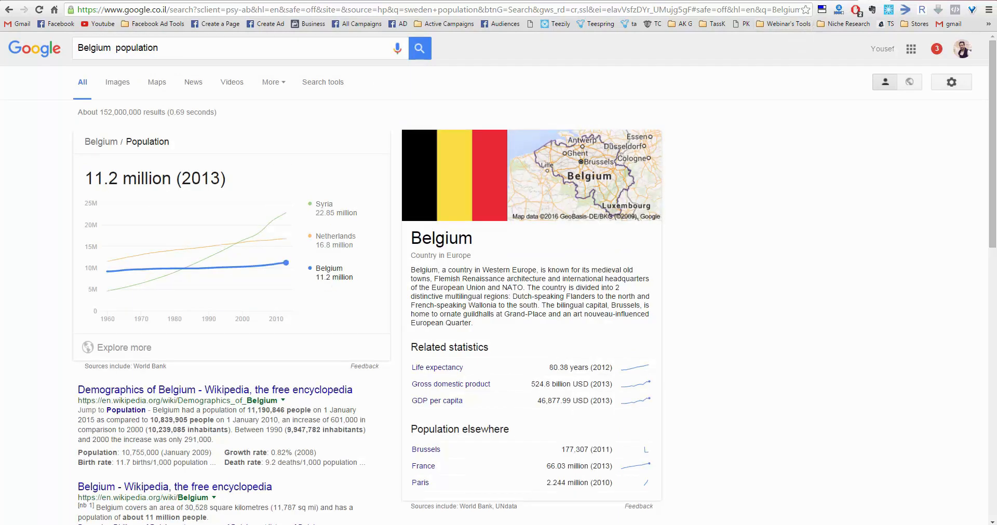
Return to Facebook Audience Insights and examine the Belgian audience's age and gender breakdown, especially men aged 18 - 24.
key(ctrl+Tab)
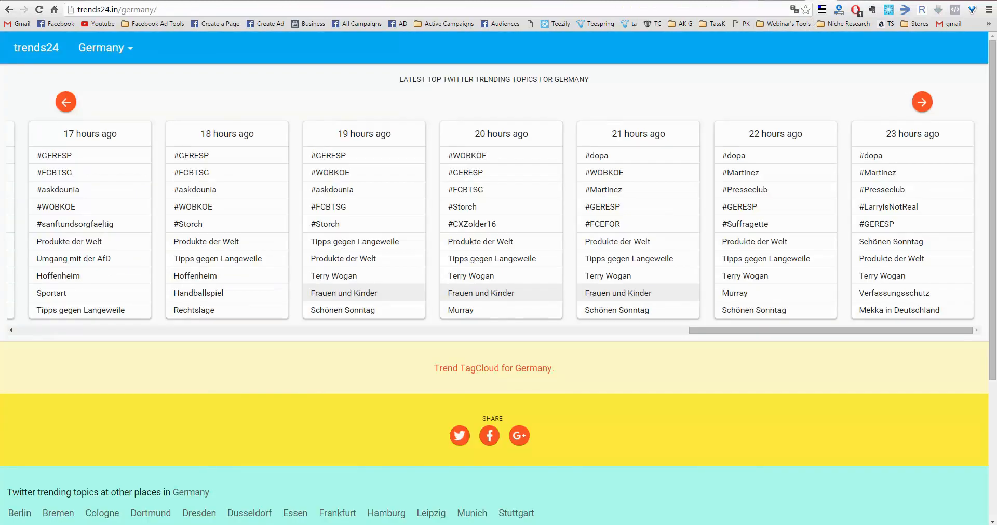
key(ctrl+Tab)
click(732, 44)
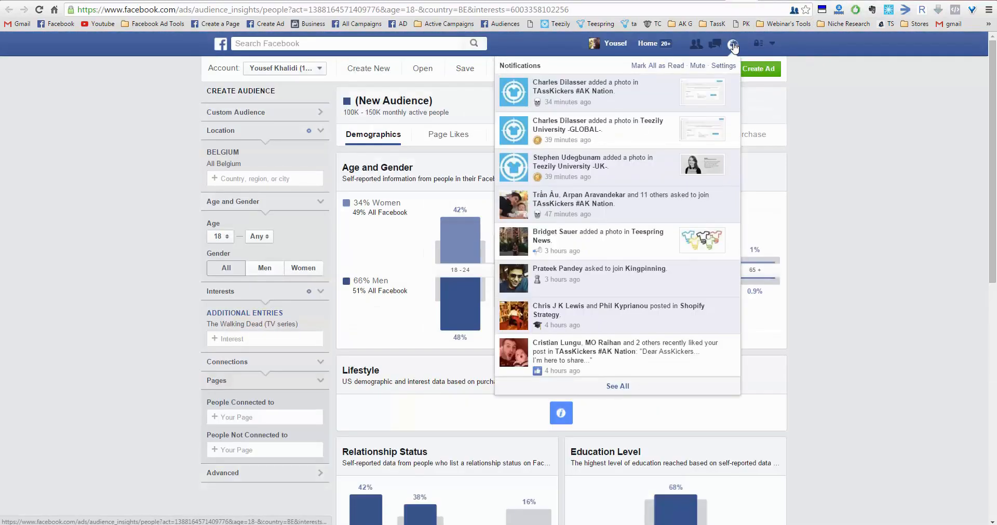
click(732, 45)
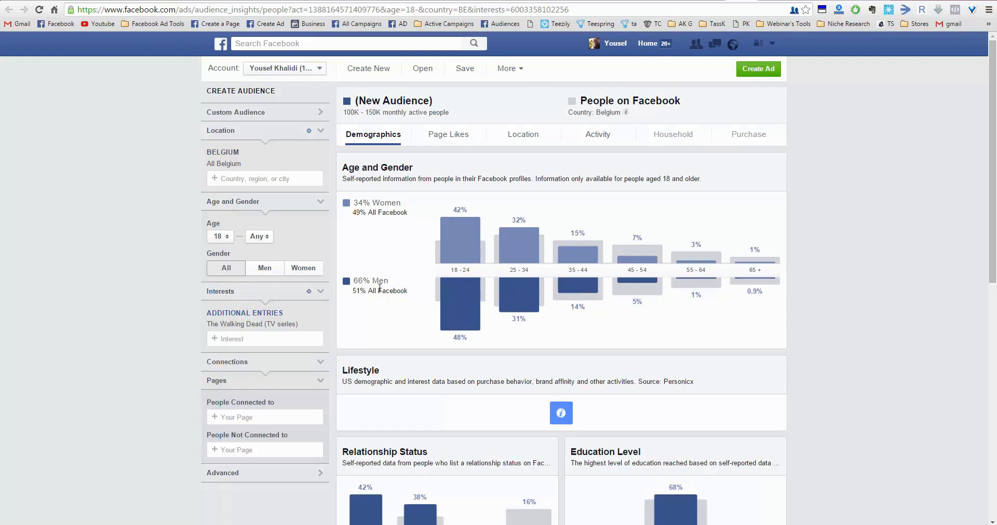
mouse_move(463, 341)
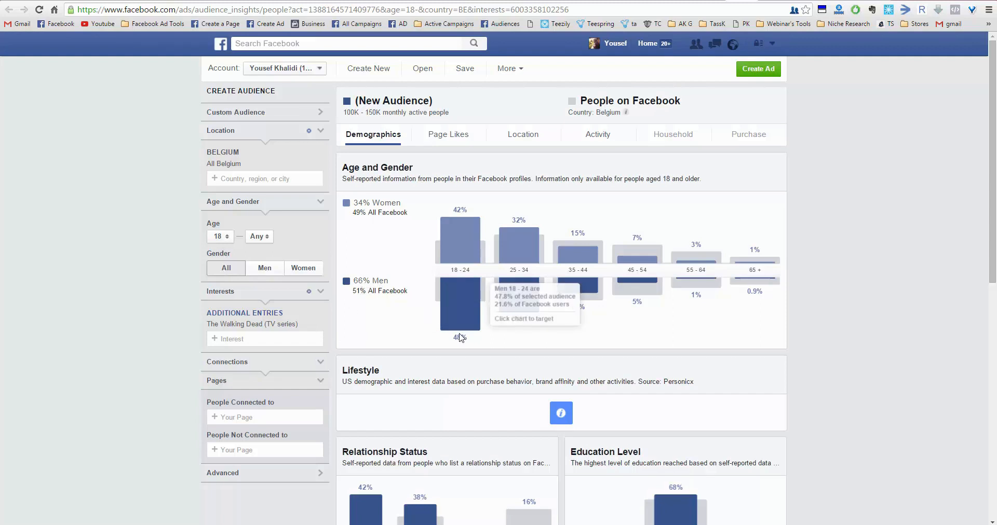
Replace Belgium with Netherlands as the audience location and highlight the men's share in the gender breakdown.
click(321, 165)
text(neth)
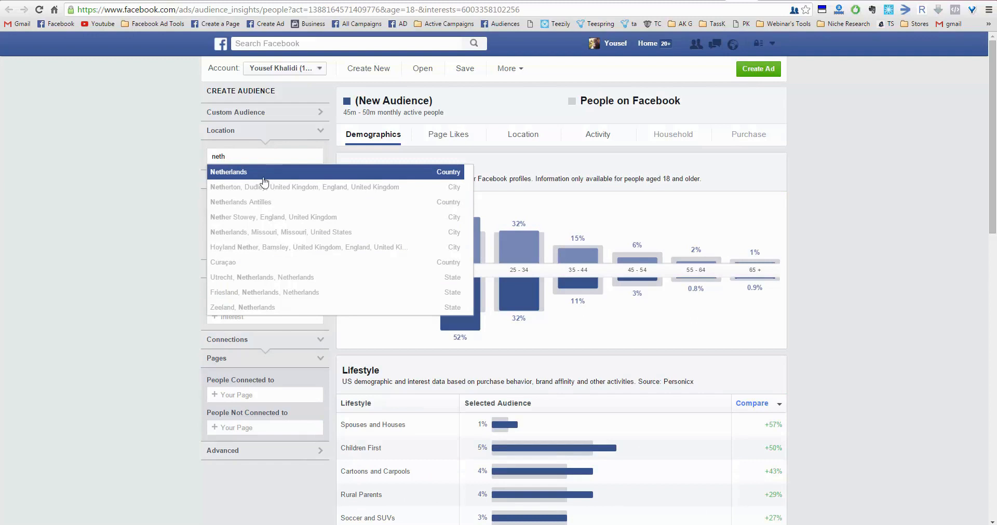
click(283, 177)
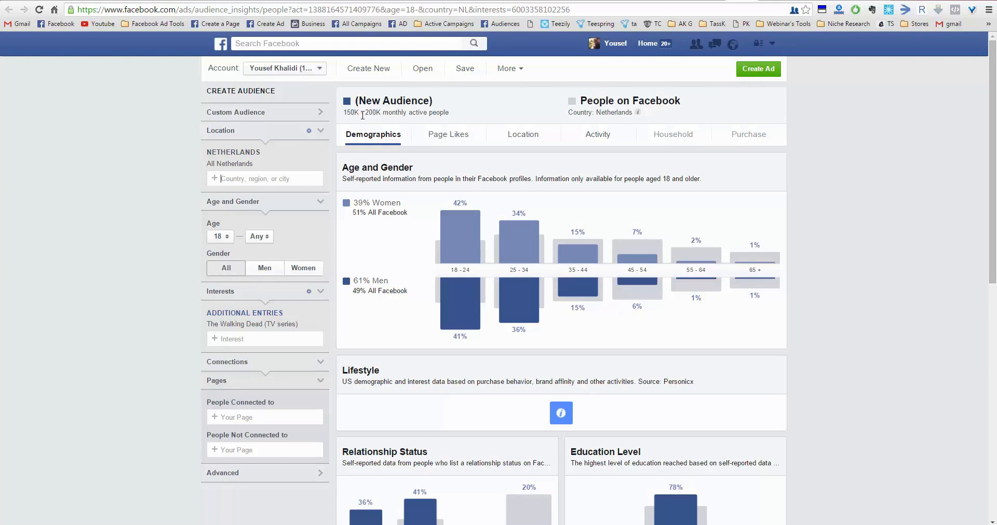
double_click(362, 282)
triple_click(385, 280)
mouse_move(468, 300)
Replace Netherlands with United States as the audience location and examine the 18 - 24 age group for both genders.
click(320, 153)
text(united s)
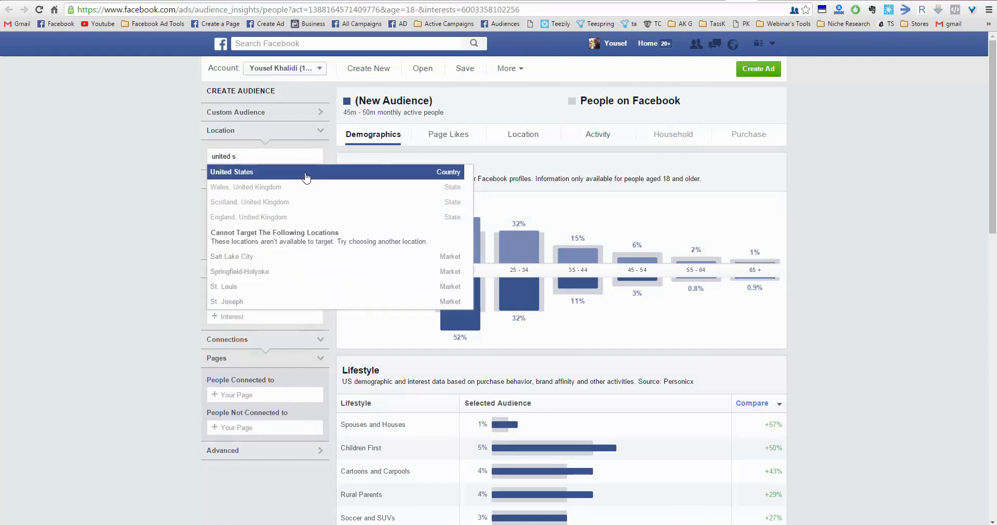
click(307, 176)
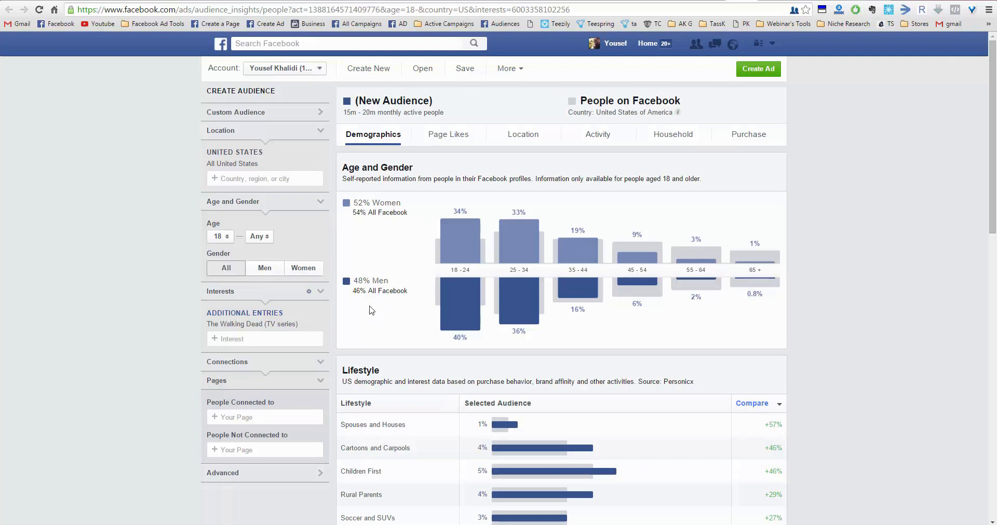
mouse_move(451, 294)
mouse_move(320, 167)
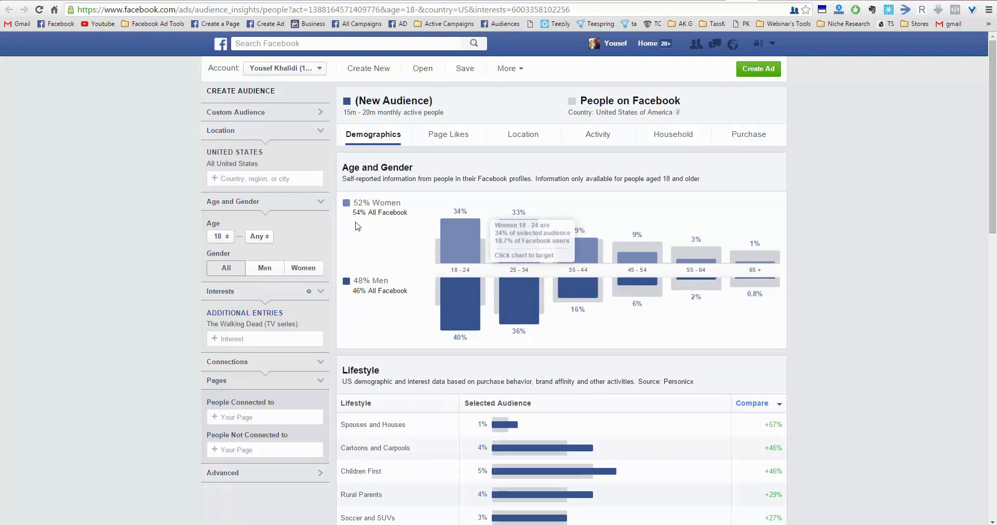
mouse_move(461, 223)
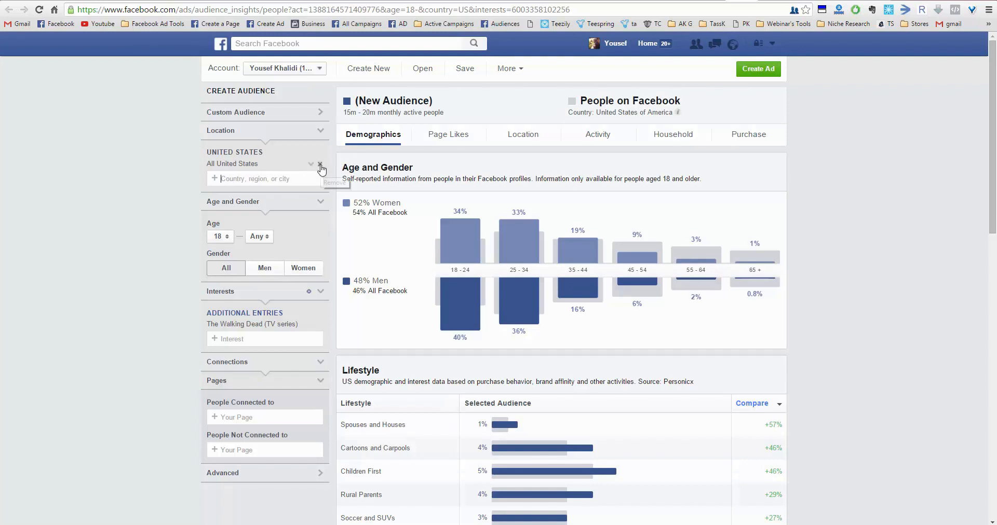
Replace United States with Germany as the audience location and highlight the men's share of the audience.
click(320, 165)
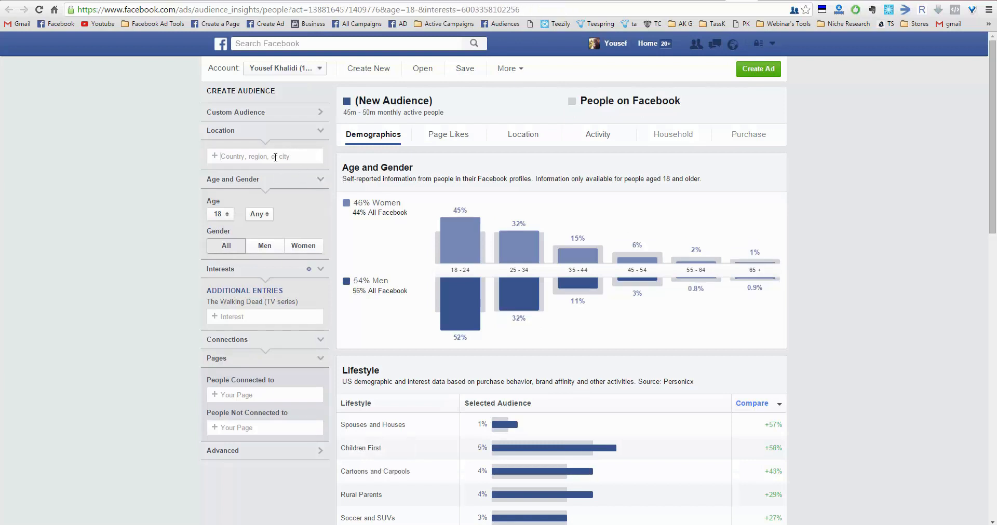
text(germany)
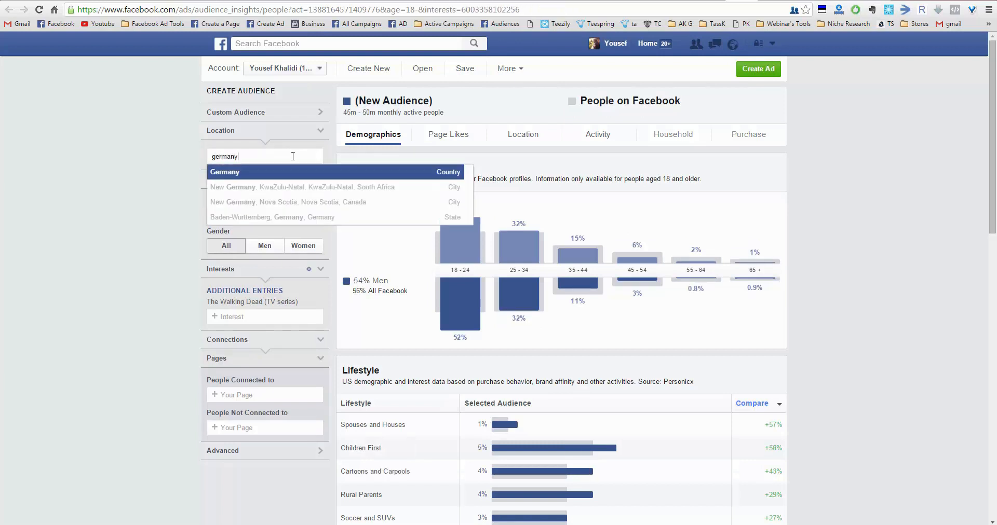
click(245, 175)
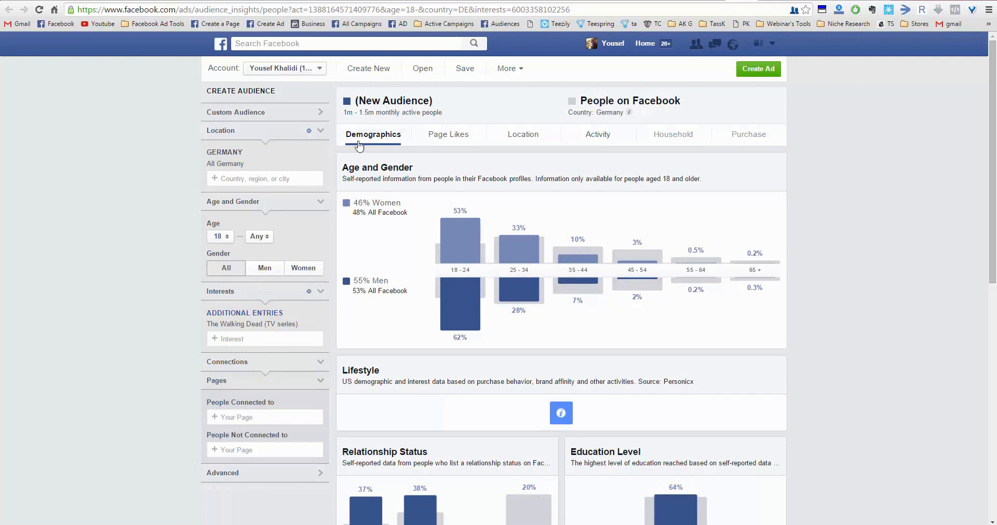
mouse_move(491, 233)
drag(353, 281, 388, 281)
Replace Germany with Australia as the audience location.
click(321, 164)
click(283, 155)
text(australia)
click(229, 173)
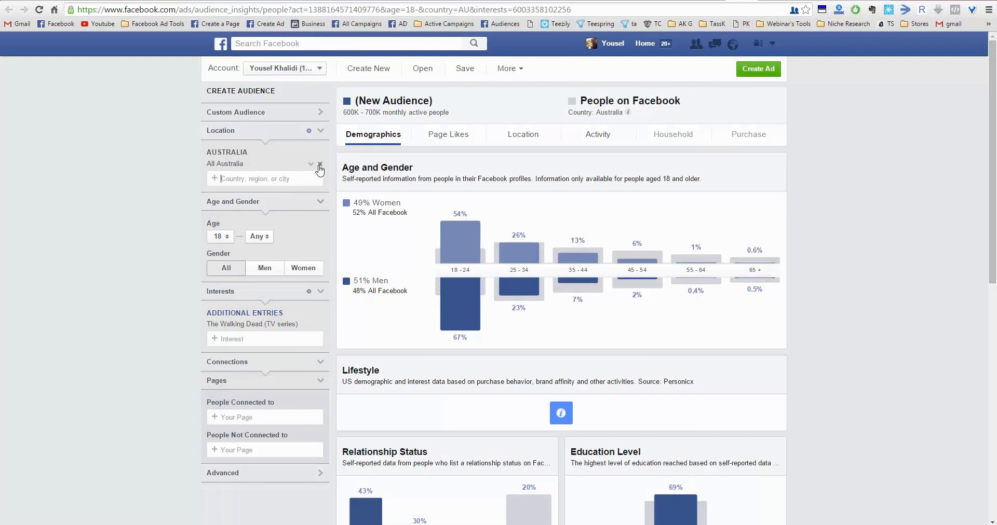
Replace Australia with United Kingdom as the audience location.
click(320, 165)
text(united kin)
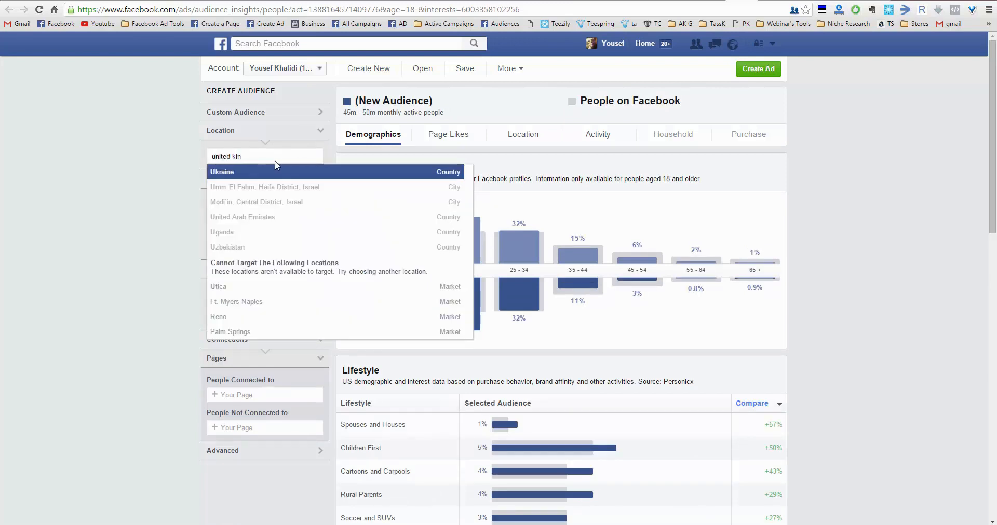
click(276, 173)
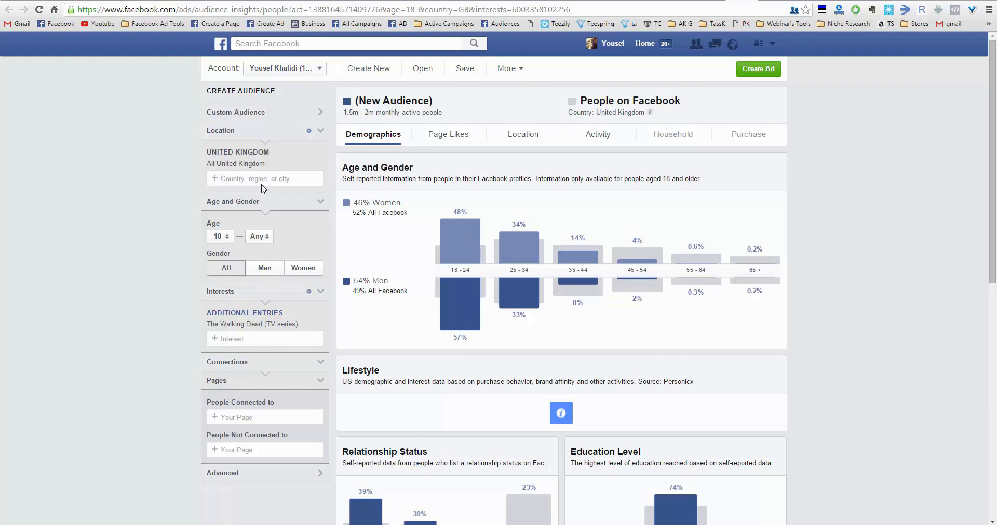
Remove The Walking Dead (TV series) interest and re-enter United Kingdom as the audience location.
click(321, 325)
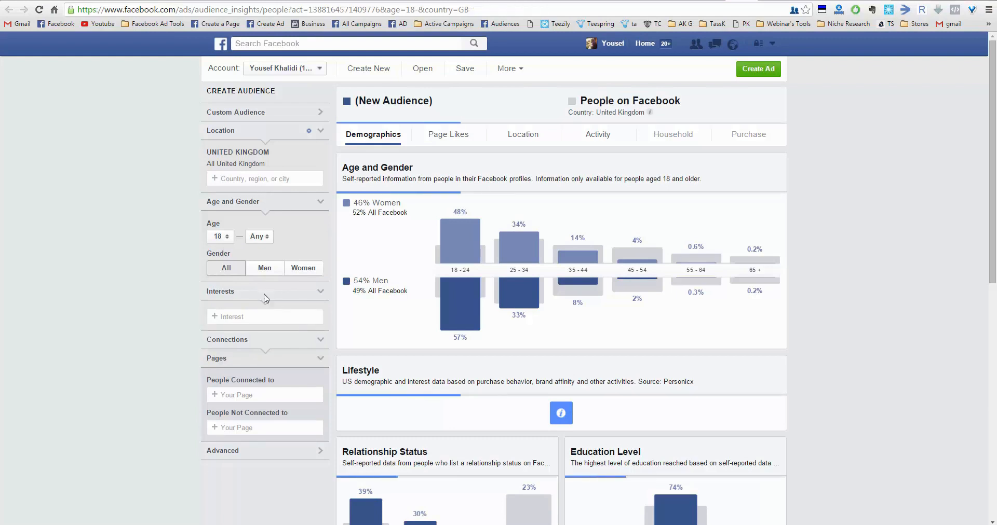
click(321, 167)
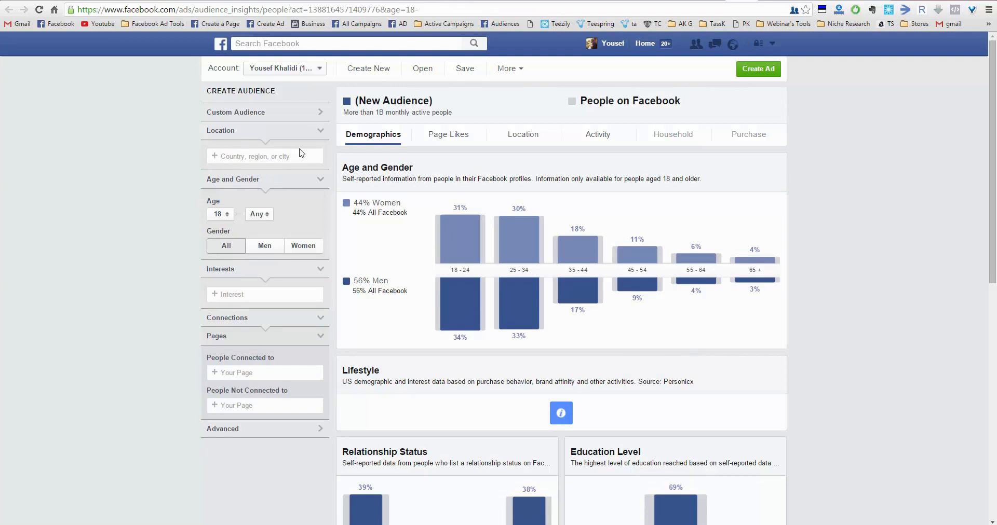
text(united)
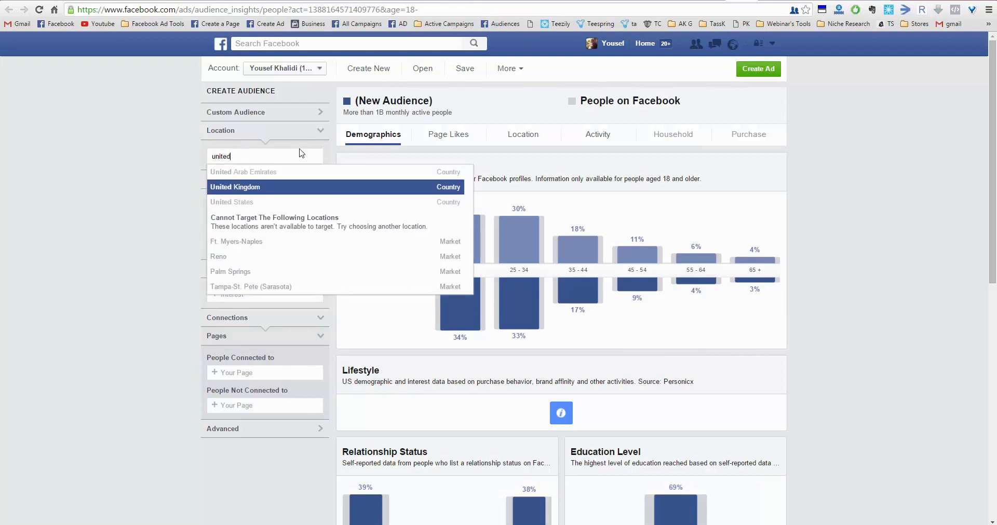
key(Return)
Add The Beatles as the audience interest and close the interest suggestions.
click(242, 315)
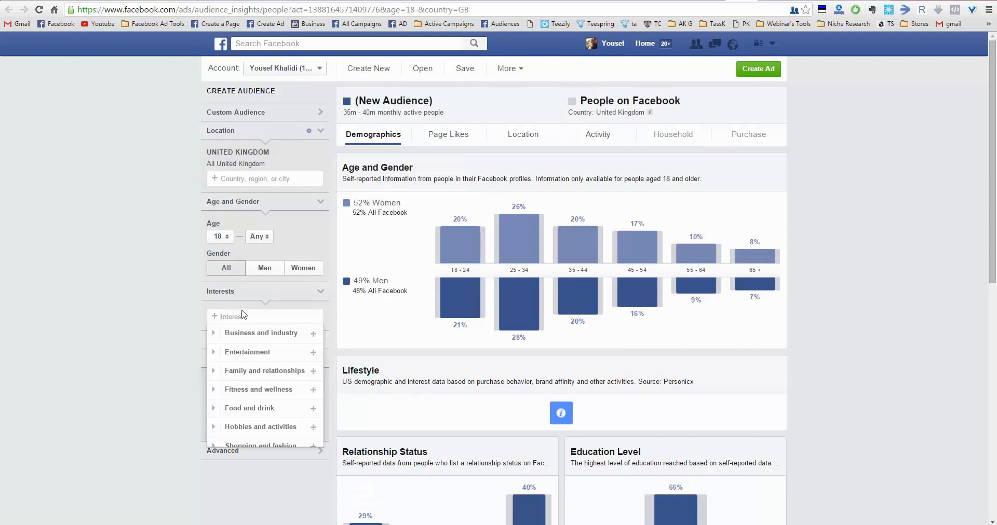
text(the beet)
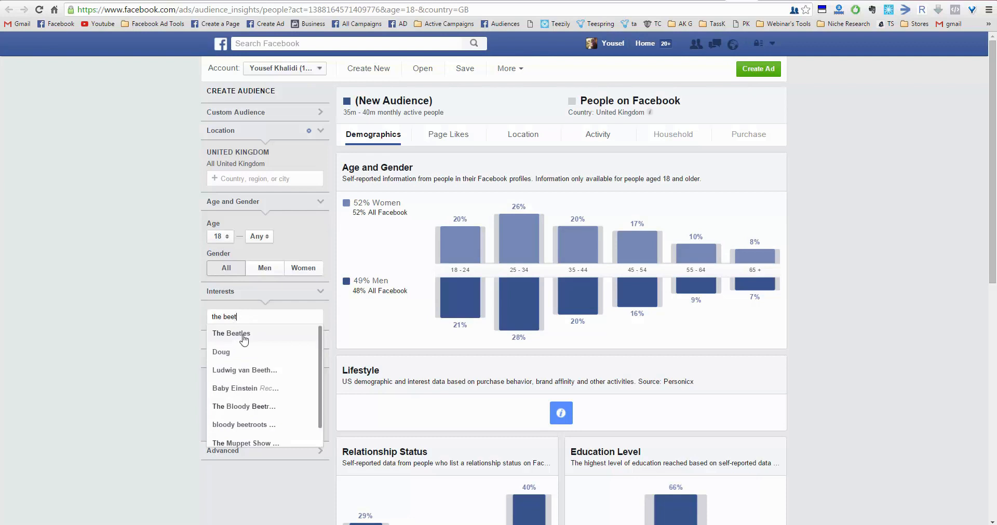
click(244, 335)
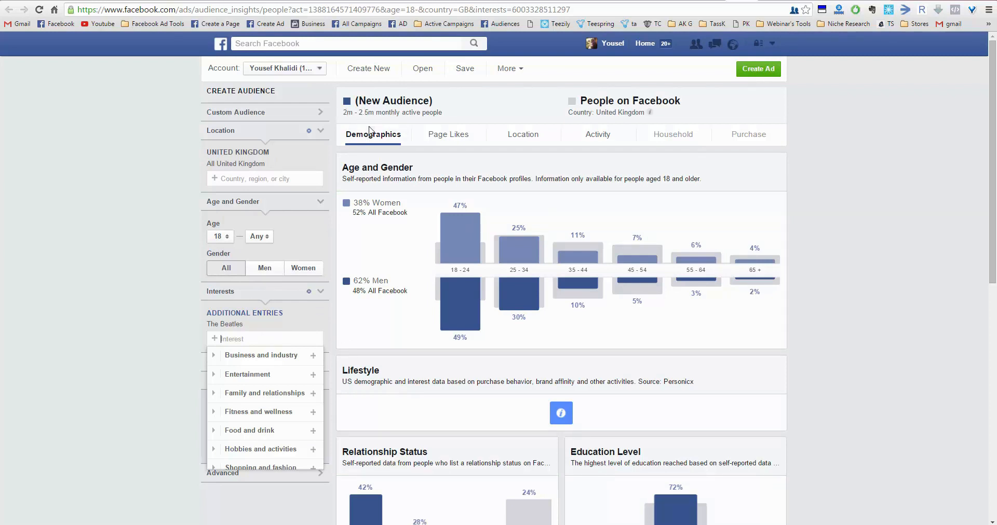
click(877, 318)
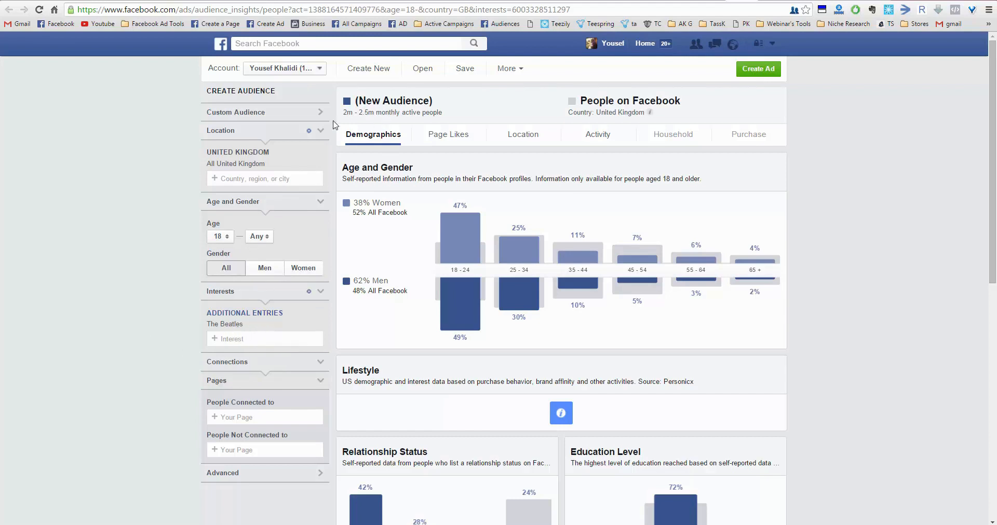
Replace United Kingdom with Germany as the location for The Beatles audience.
click(315, 160)
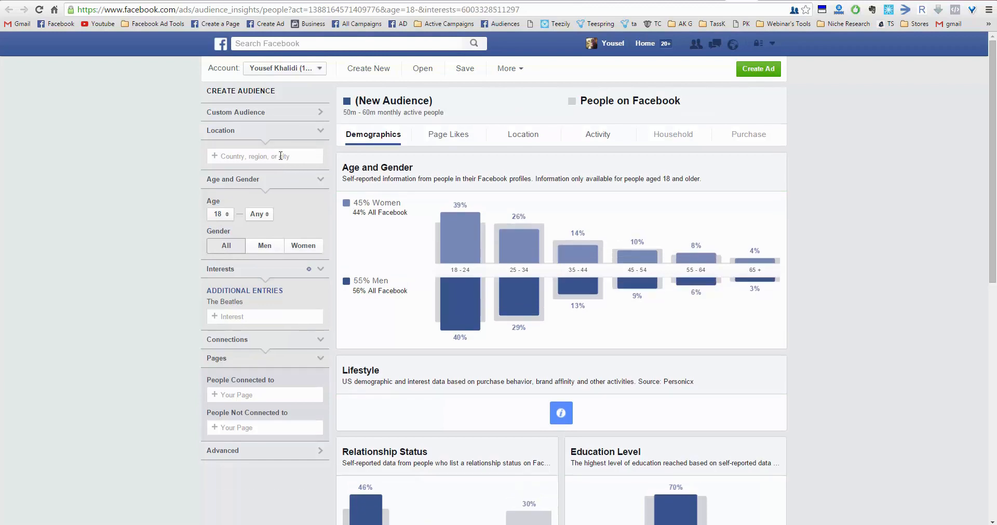
click(281, 156)
text(germ)
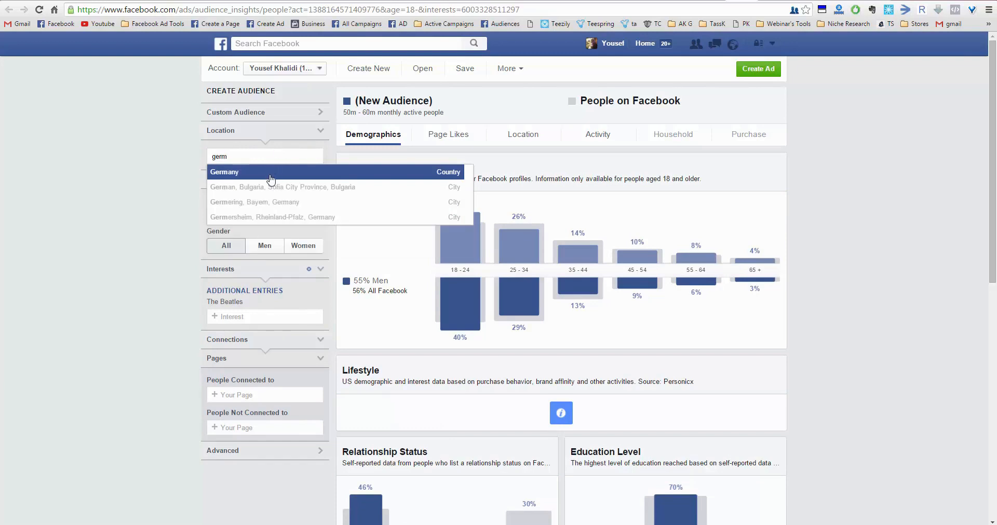
click(273, 173)
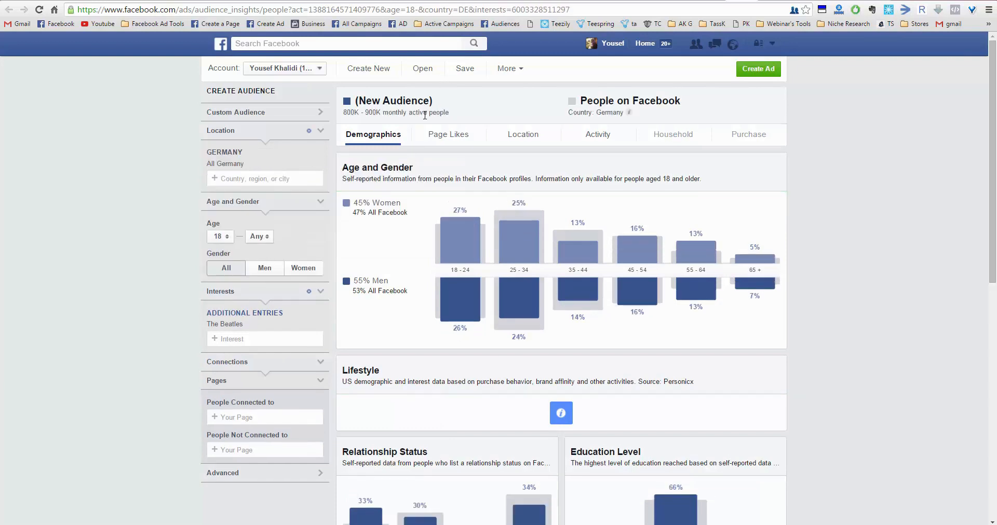
Highlight the German audience size, dismiss the message notification, and examine the 18 - 24 and 25 - 34 age groups.
drag(383, 113, 348, 114)
mouse_move(527, 248)
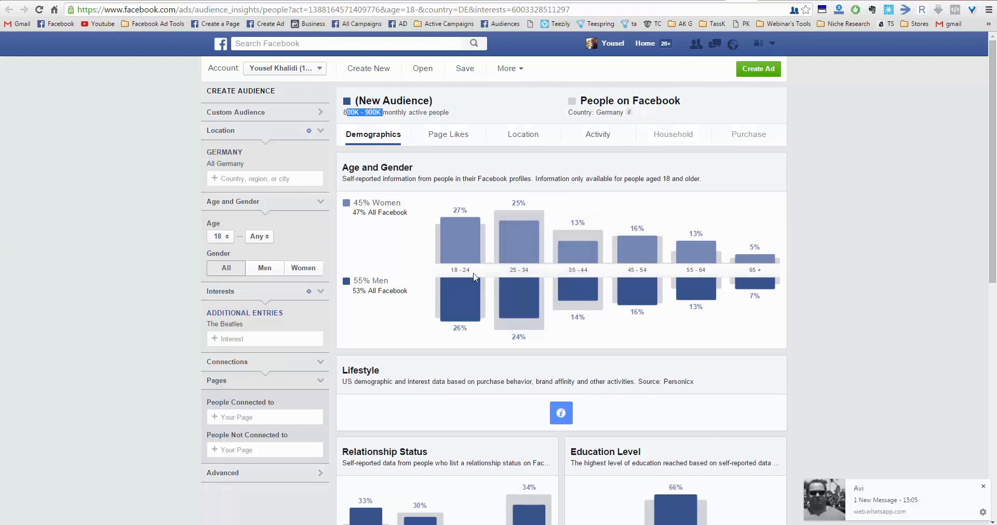
click(983, 487)
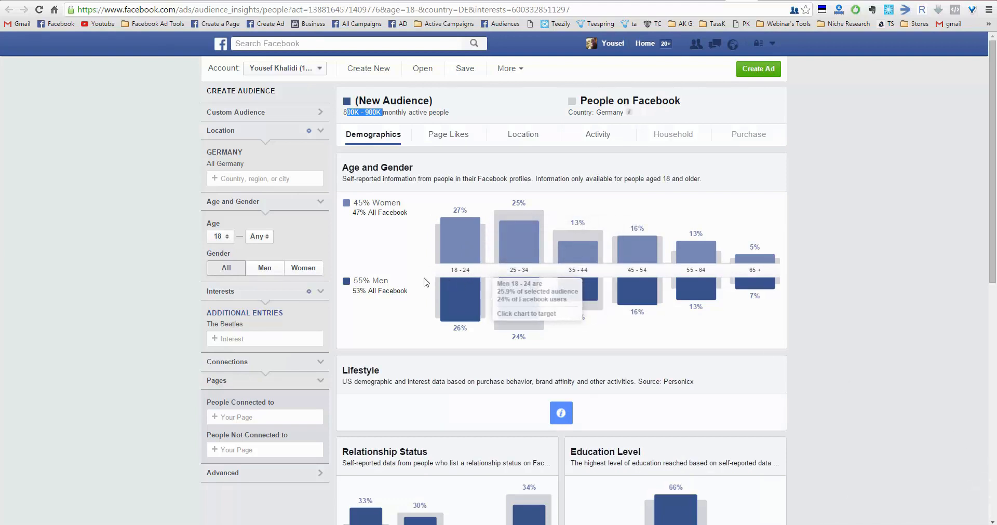
mouse_move(440, 240)
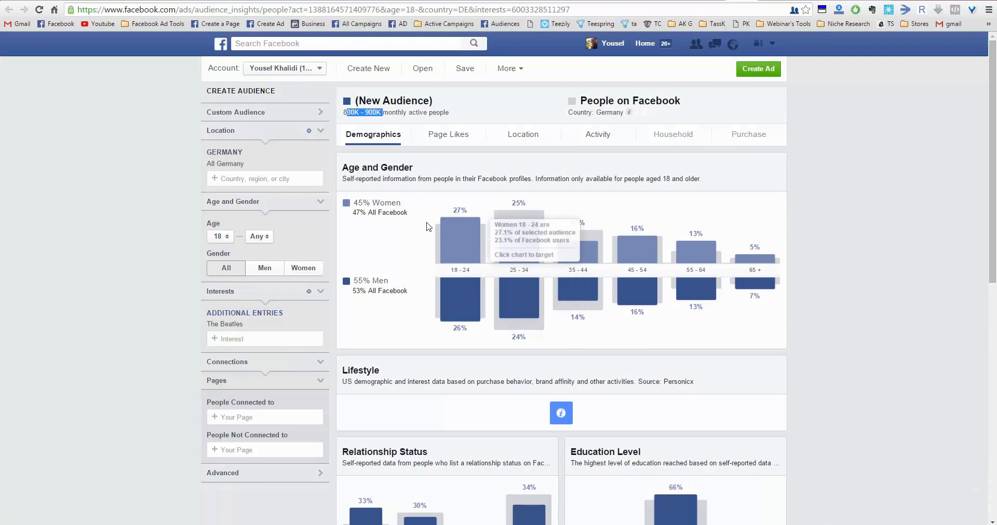
mouse_move(510, 289)
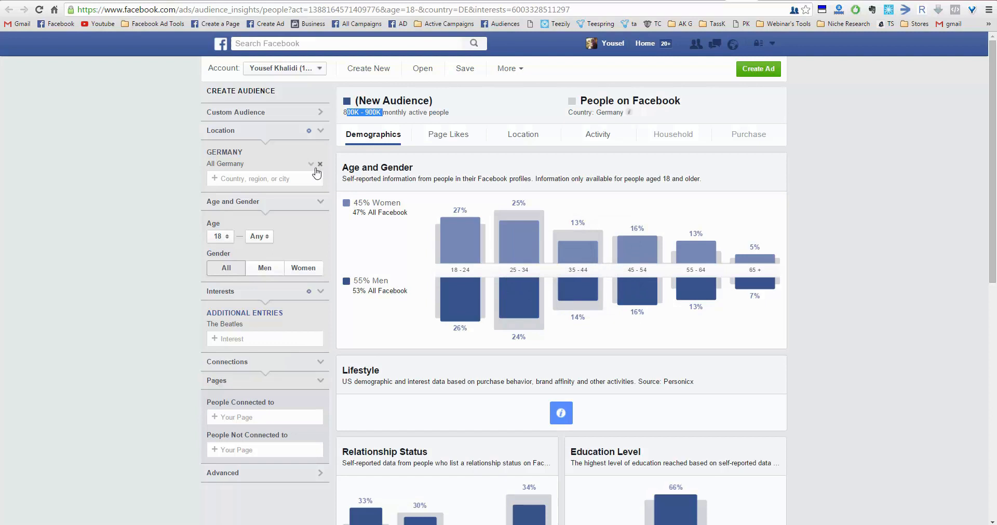
Replace Germany with United States as the location for The Beatles audience.
click(320, 164)
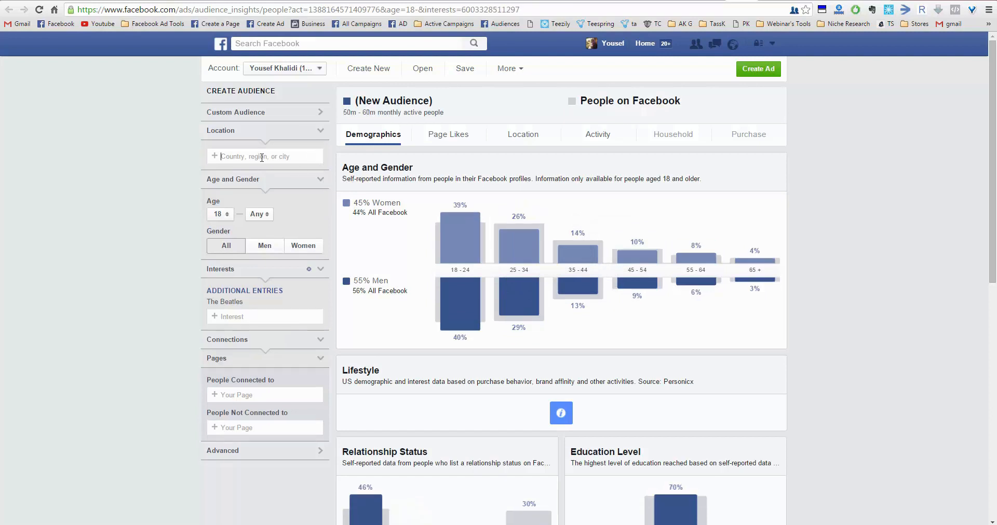
text(united)
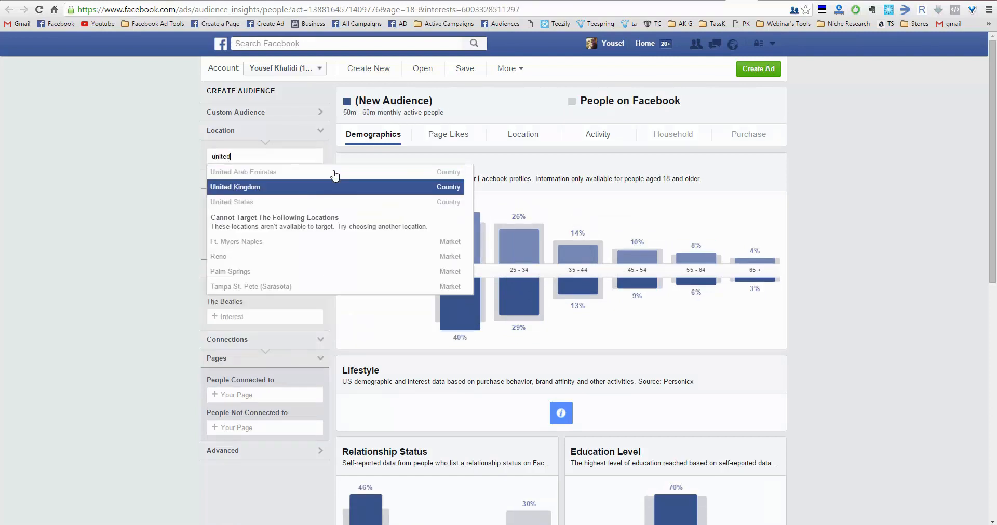
click(293, 211)
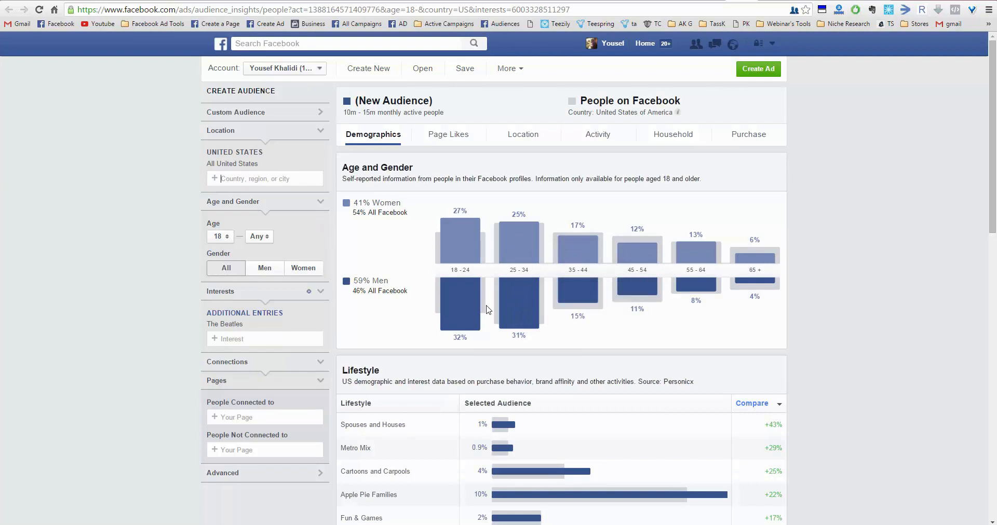
Highlight the men's share and the monthly active people figure of the United States audience.
double_click(356, 282)
double_click(367, 281)
click(366, 283)
drag(347, 112, 369, 112)
click(350, 113)
Search Google for "usa population" in the existing results tab and return to Facebook Audience Insights.
key(ctrl+Tab)
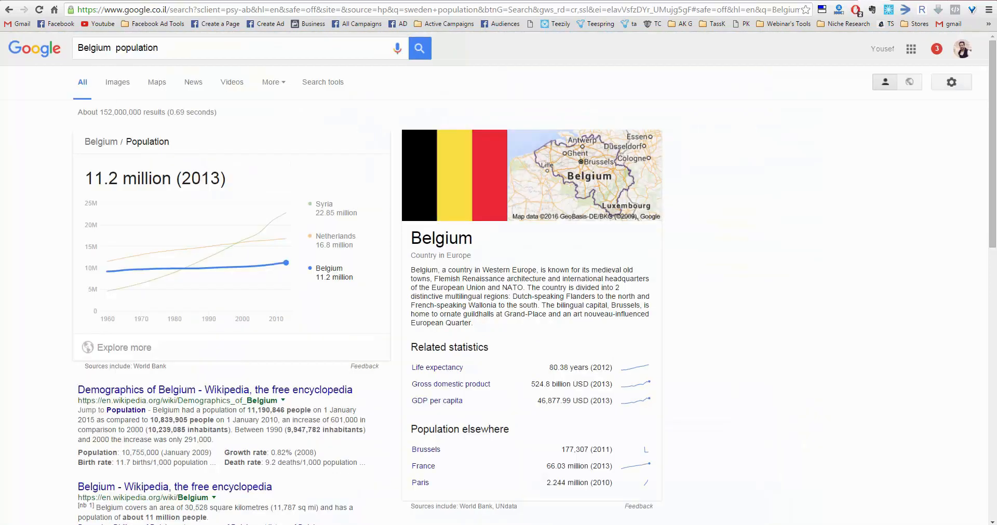
double_click(96, 48)
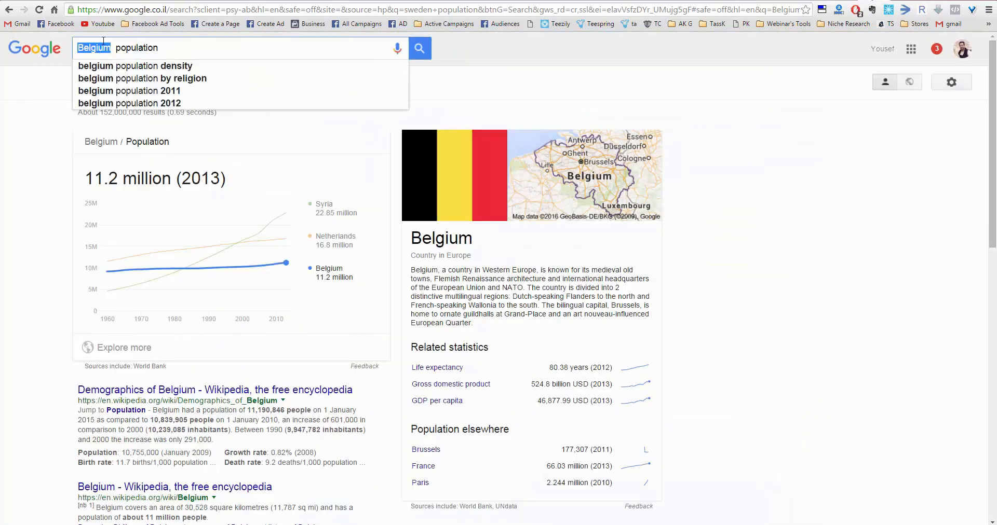
text(usa)
key(Return)
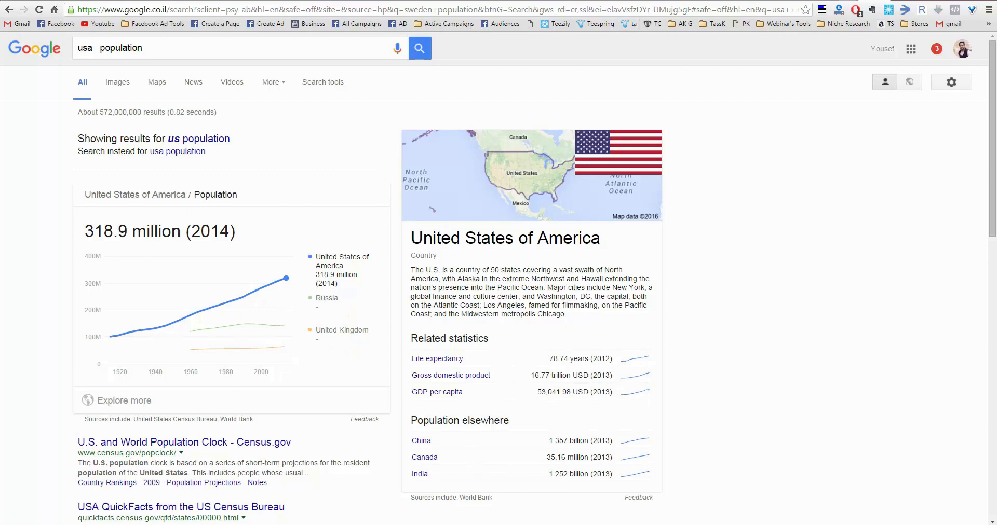
key(ctrl+Tab)
key(ctrl+Tab)
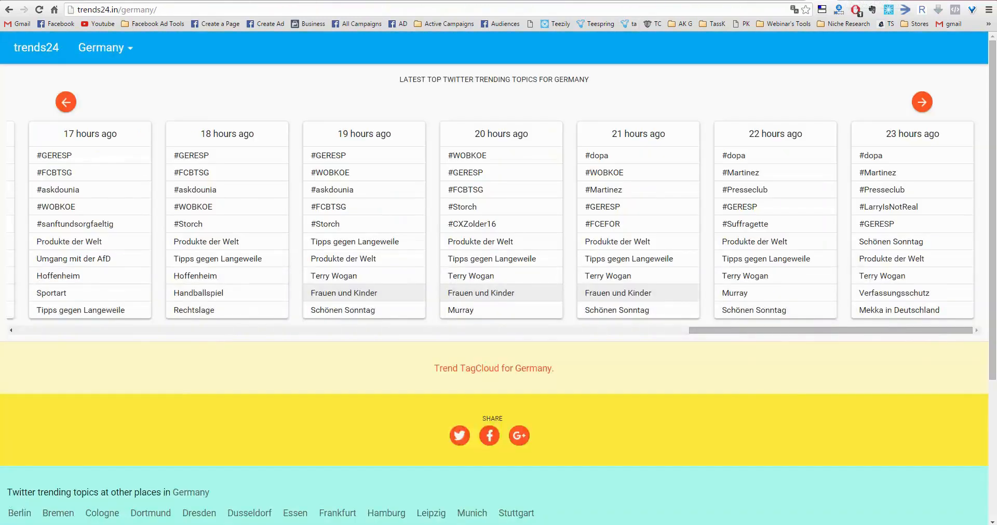
key(ctrl+Tab)
key(ctrl+Tab)
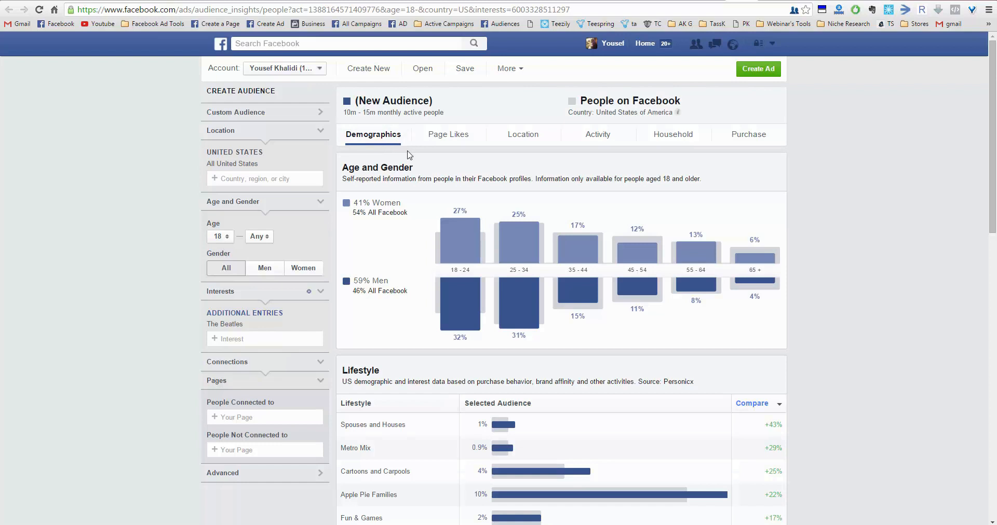
Replace United States with the country Belgium as the location for The Beatles audience.
mouse_move(322, 316)
click(320, 164)
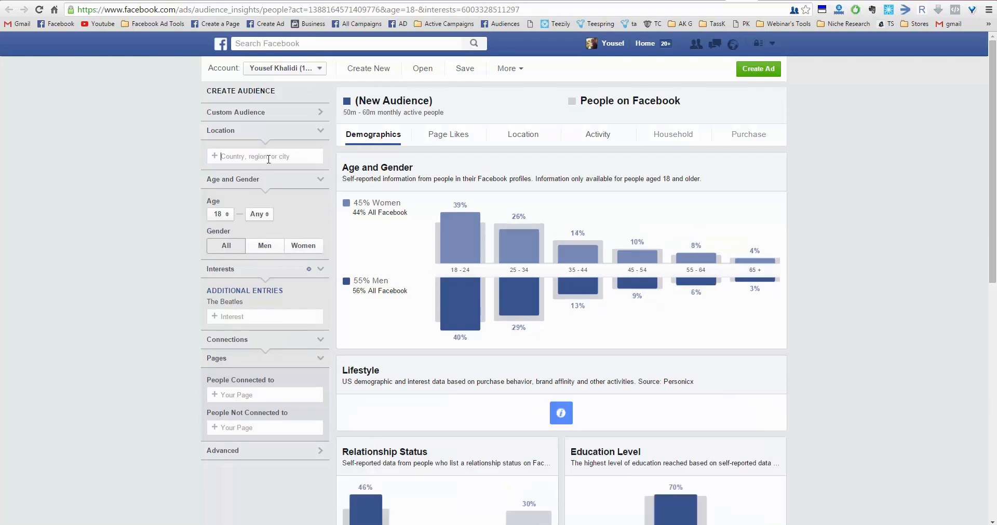
click(250, 155)
text(belgi)
click(263, 171)
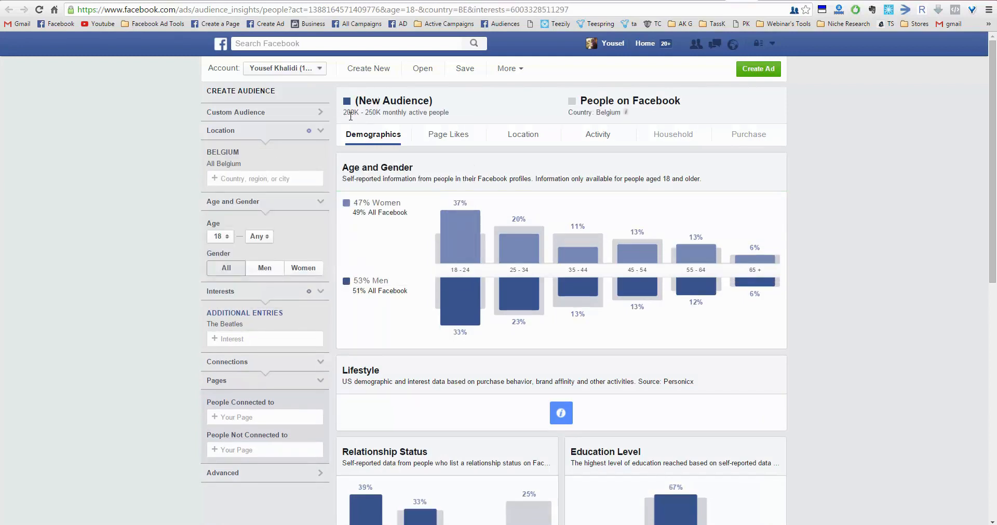
Replace Belgium with the country Sweden as the location for The Beatles audience.
click(318, 162)
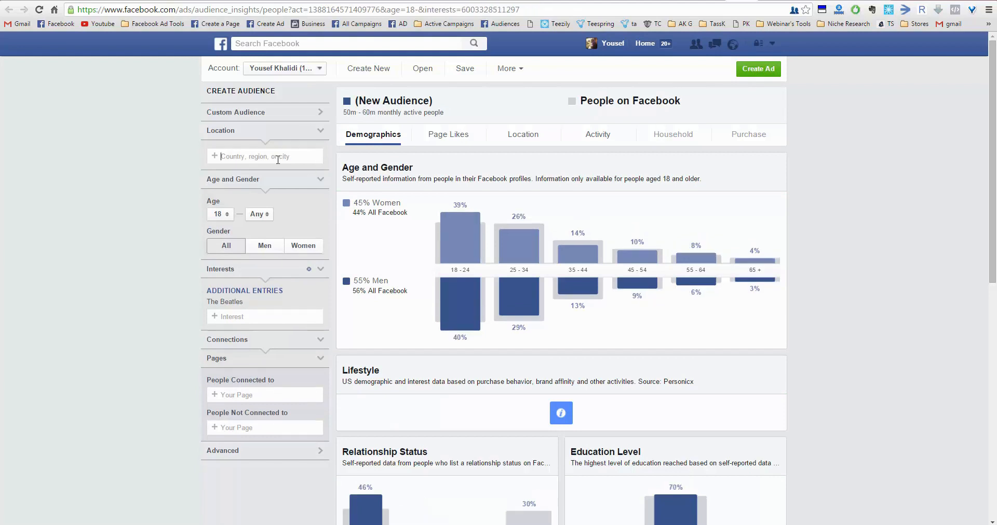
text(sweden)
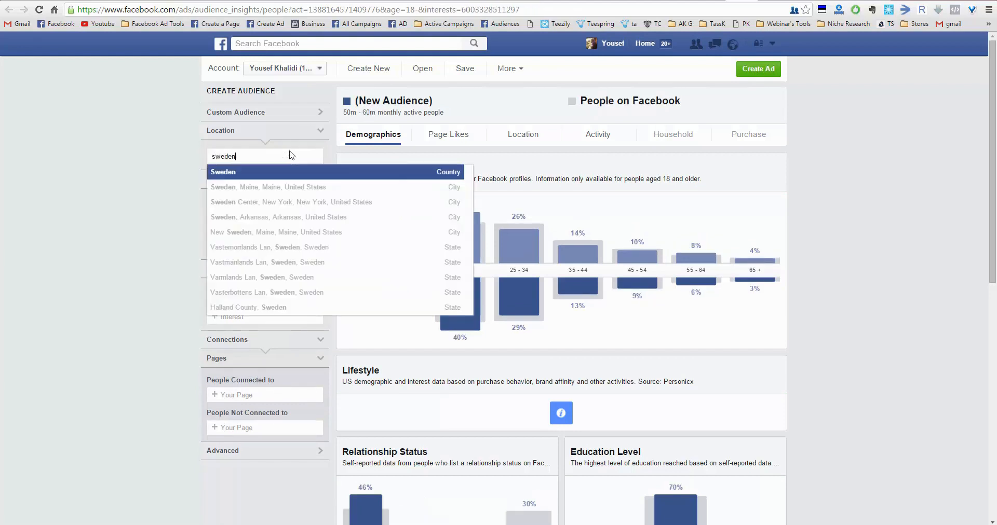
key(Return)
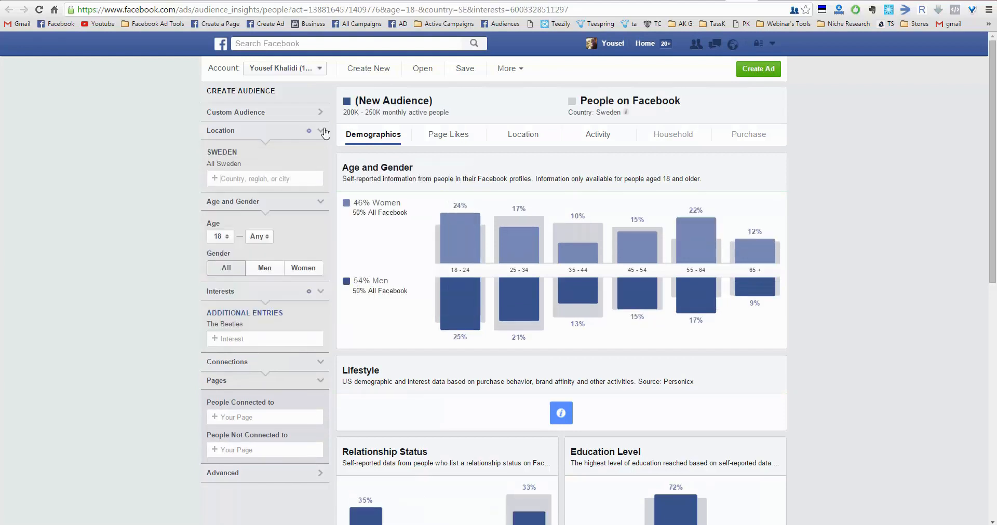
Replace Sweden with the country Netherlands as the location for The Beatles audience.
click(319, 164)
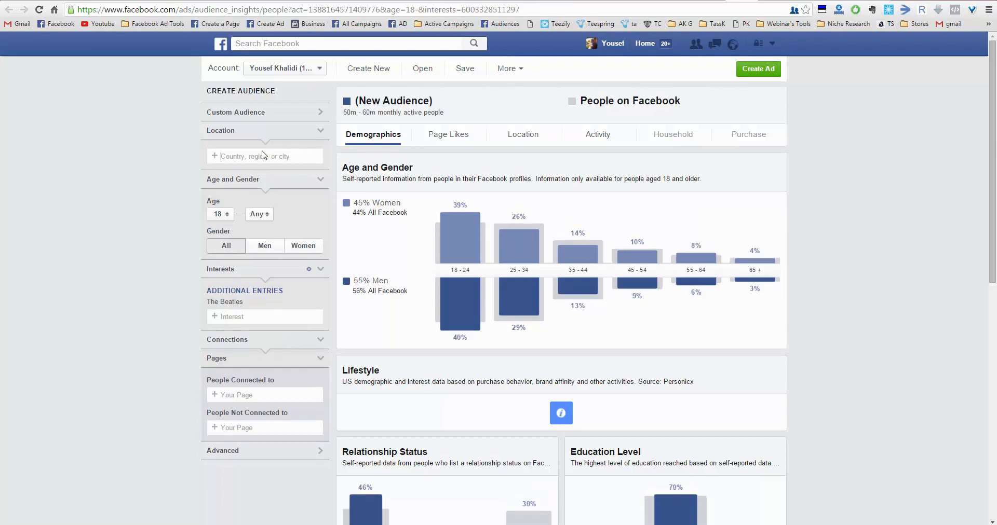
text(nethe)
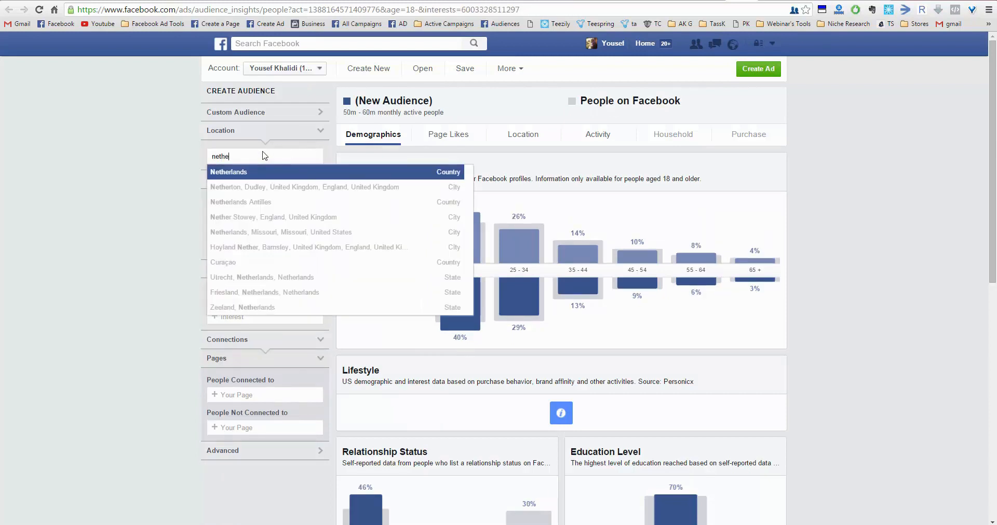
click(270, 173)
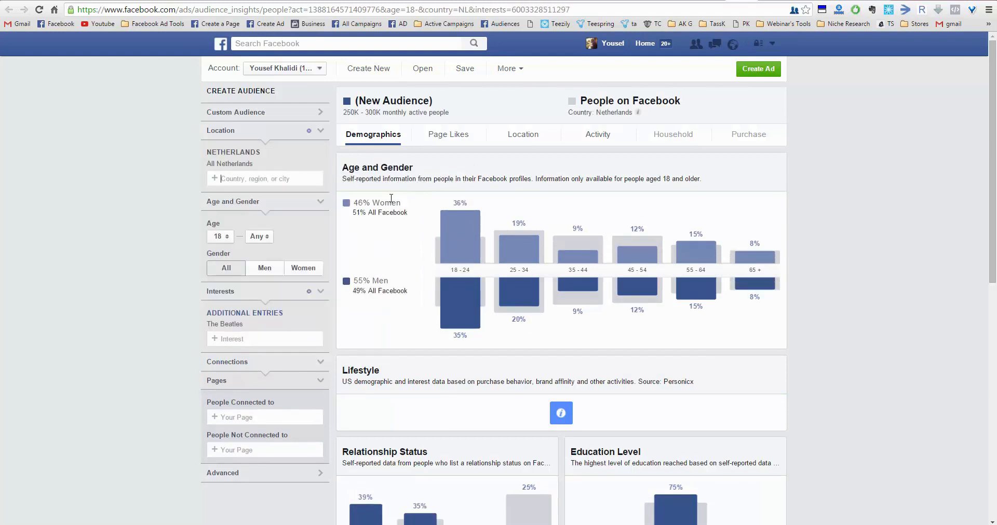